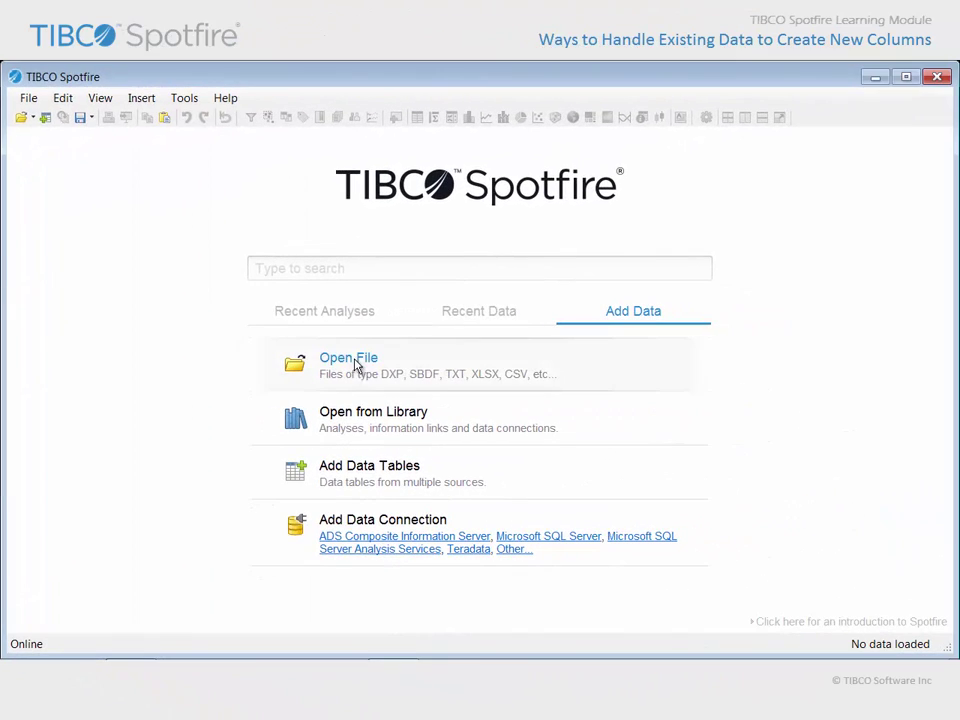
- Open the Data Handling Overview.dxp analysis file and agree to its terms and conditions of use
{"action": "left_click", "coordinate": [355, 362]}
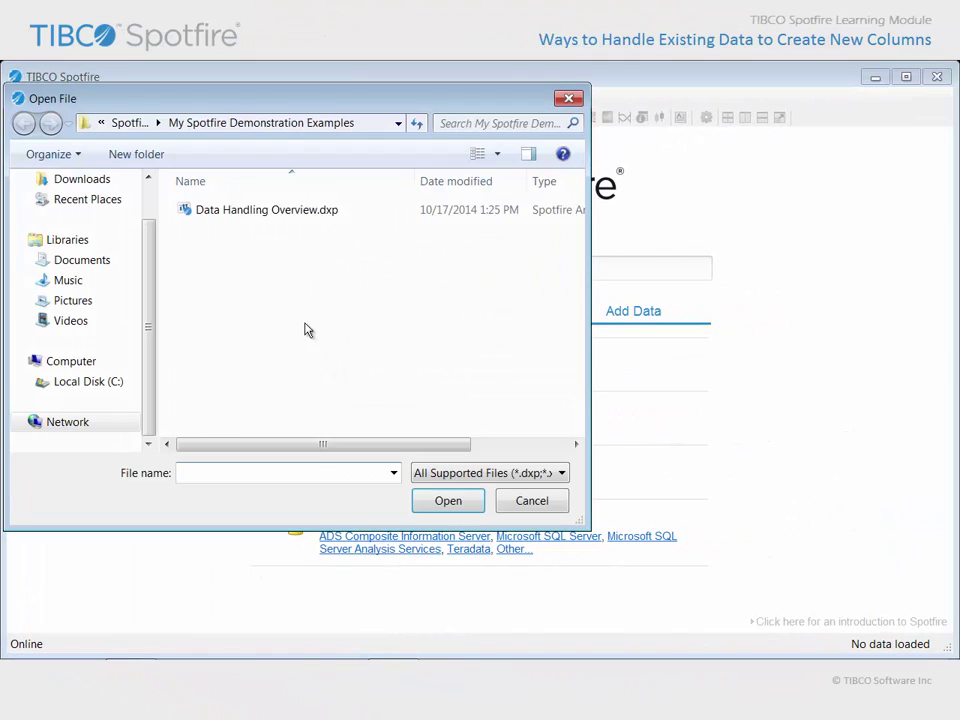
{"action": "left_click", "coordinate": [251, 212]}
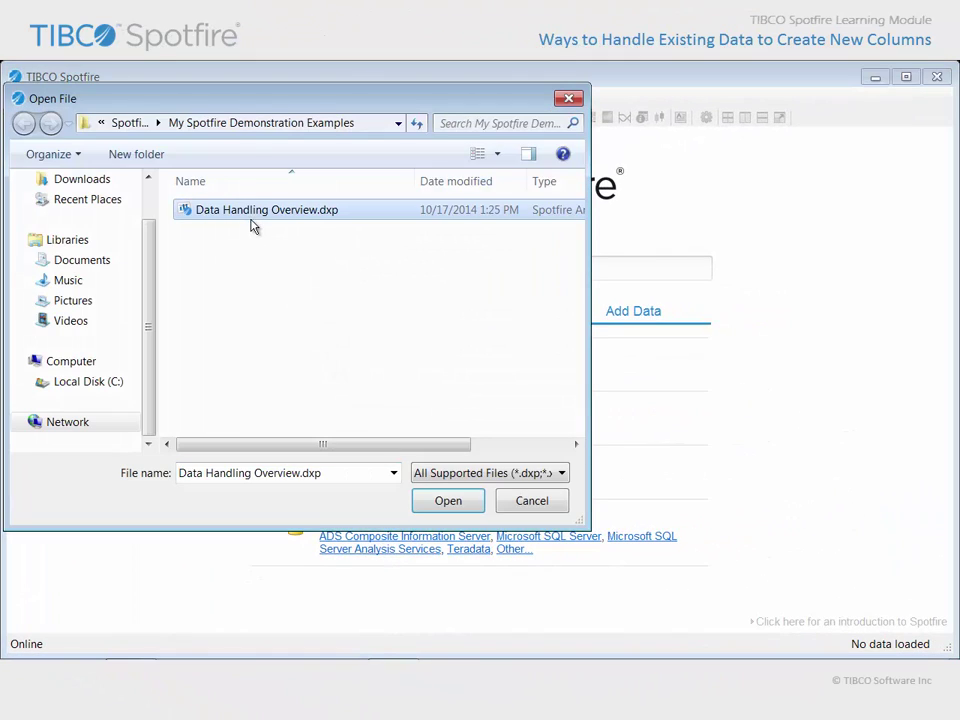
{"action": "left_click", "coordinate": [437, 504]}
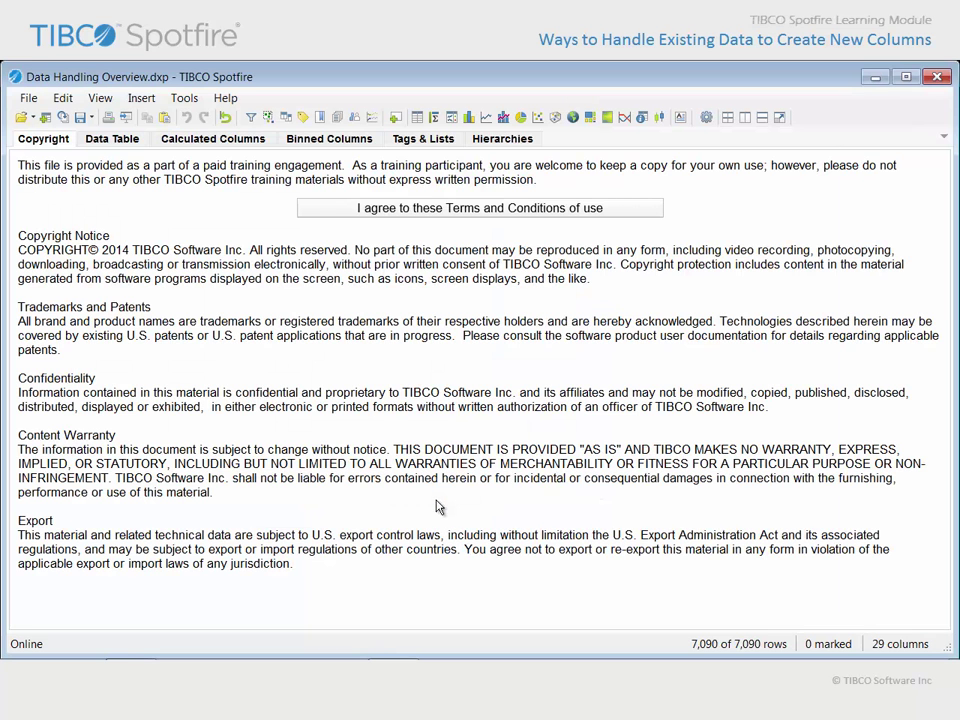
{"action": "left_click", "coordinate": [483, 211]}
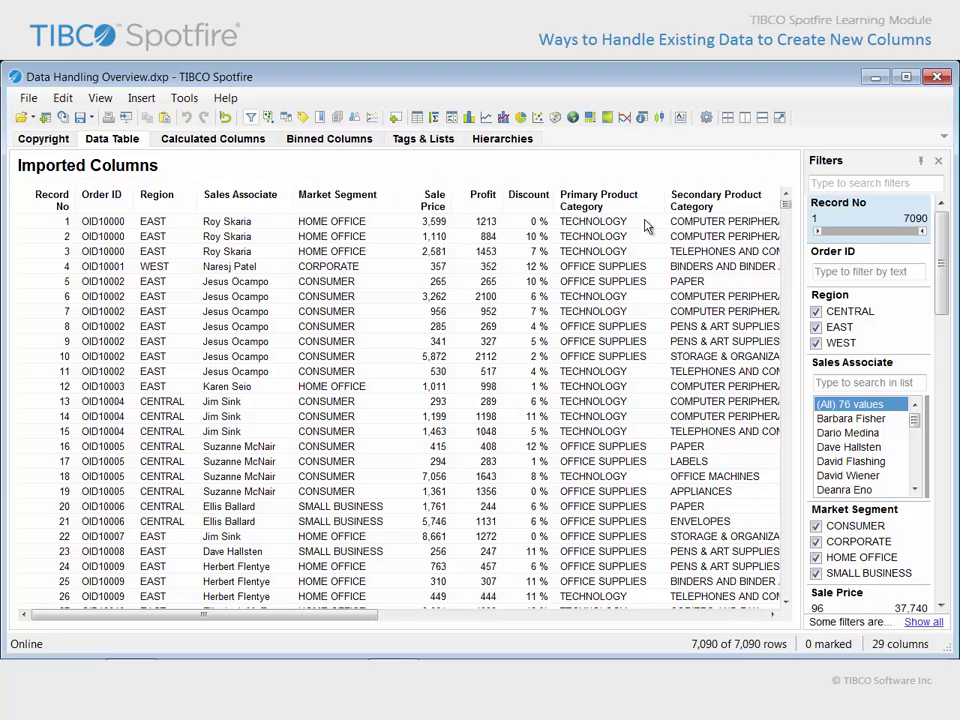
- Review the filters of the imported columns and those on the Calculated Columns page, down to Average Discount and Difference from Average
{"action": "left_click_drag", "start_coordinate": [937, 241], "coordinate": [945, 600]}
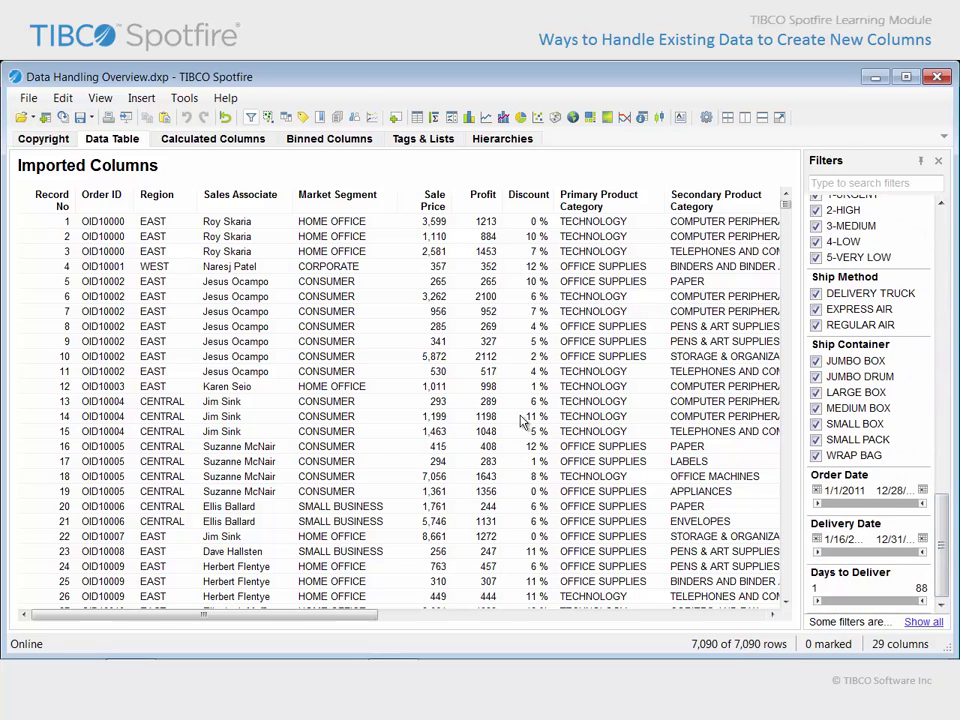
{"action": "left_click", "coordinate": [183, 143]}
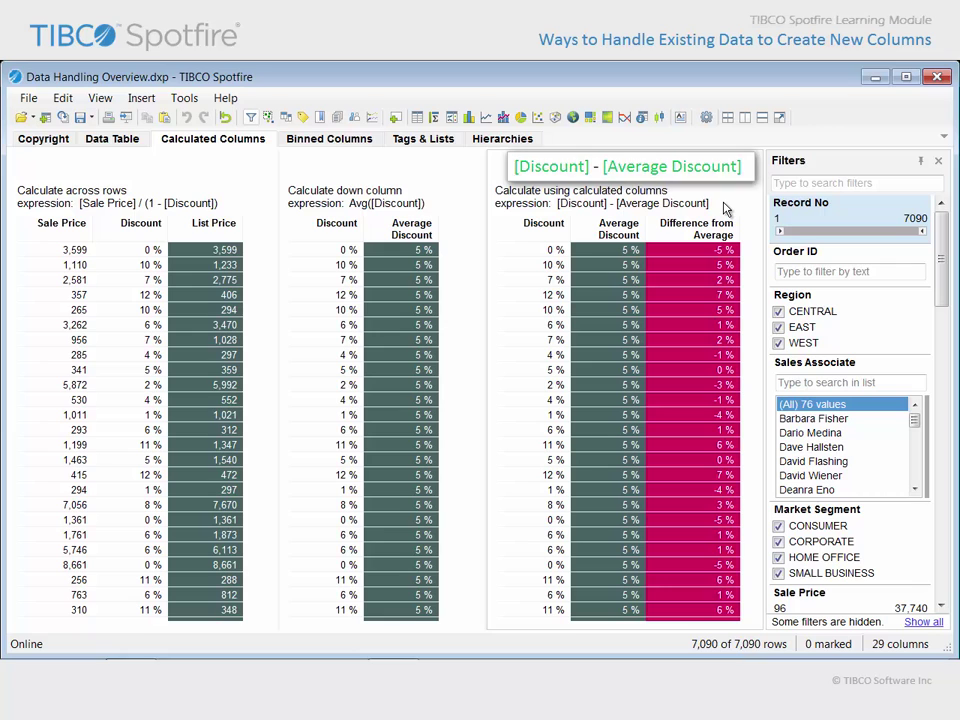
{"action": "left_click_drag", "start_coordinate": [940, 236], "coordinate": [943, 568]}
{"action": "left_click", "coordinate": [830, 545]}
{"action": "left_click", "coordinate": [855, 590]}
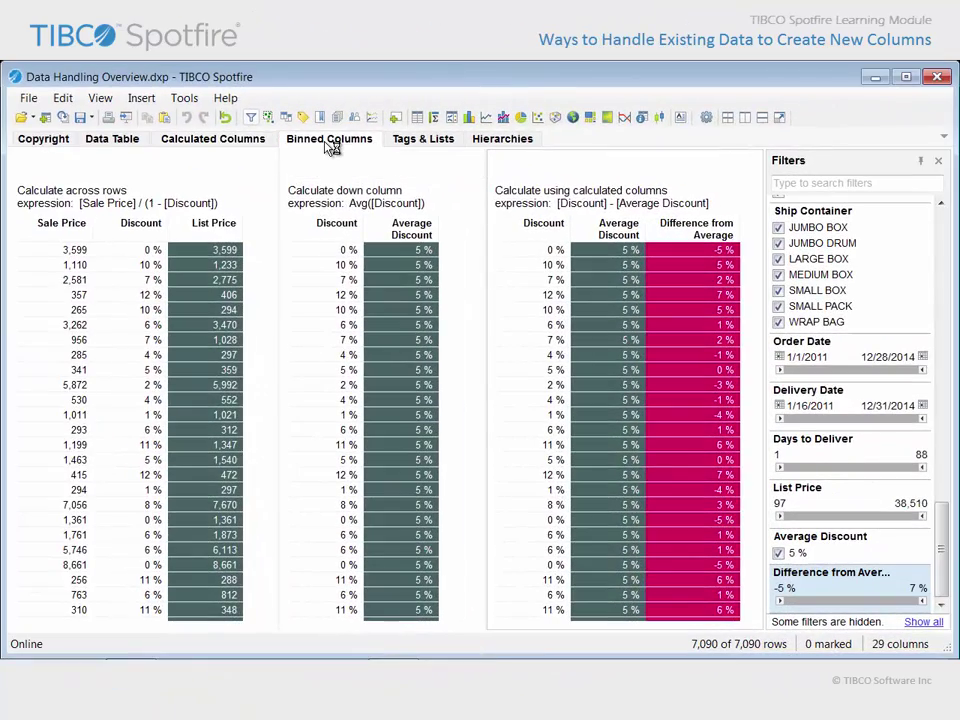
- Show the Binned Columns page and review the filters for the columns binned by intervals, limits and standard deviation
{"action": "left_click", "coordinate": [330, 143]}
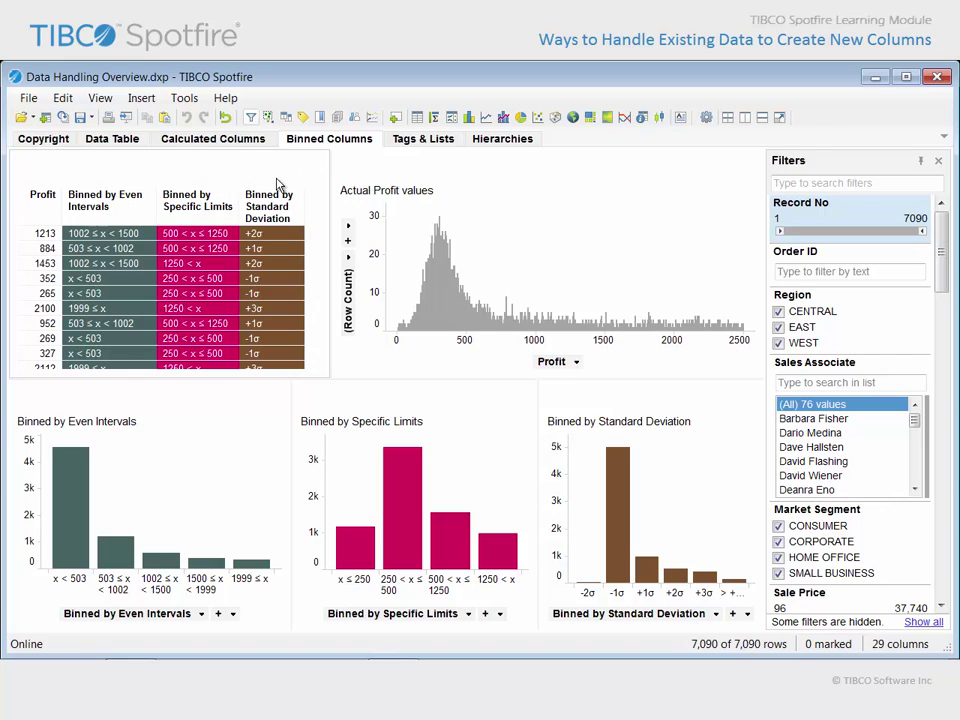
{"action": "scroll", "coordinate": [945, 260], "scroll_direction": "down", "scroll_amount": 3}
{"action": "left_click_drag", "start_coordinate": [945, 260], "coordinate": [943, 536]}
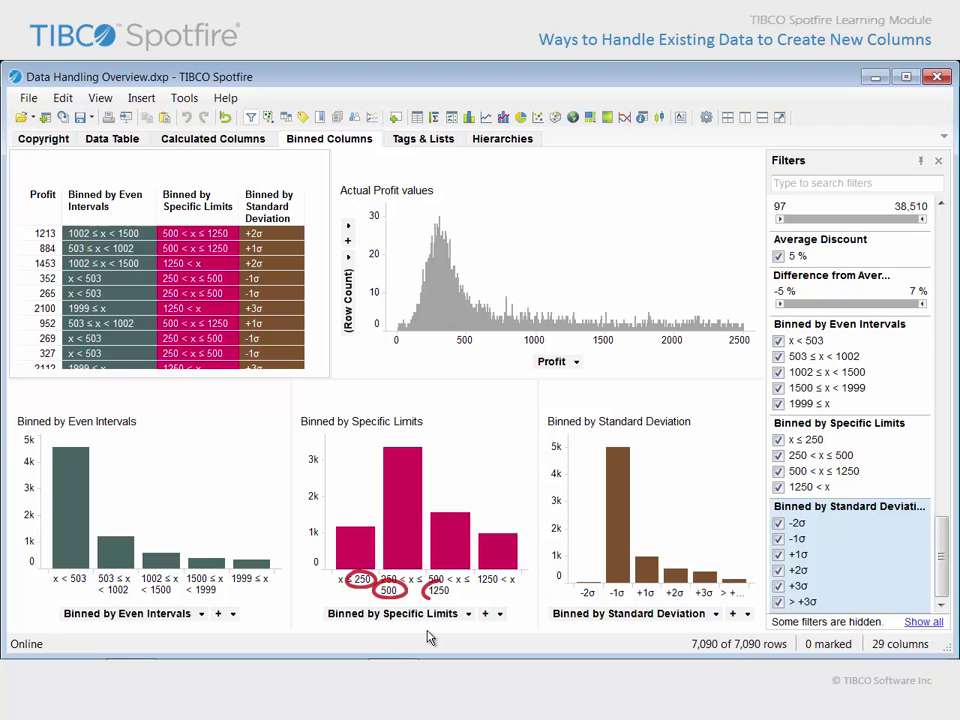
- Mark each bar of the Binned by Specific Limits chart in turn to compare it with the profit distribution, and clear the marking
{"action": "left_click", "coordinate": [365, 566]}
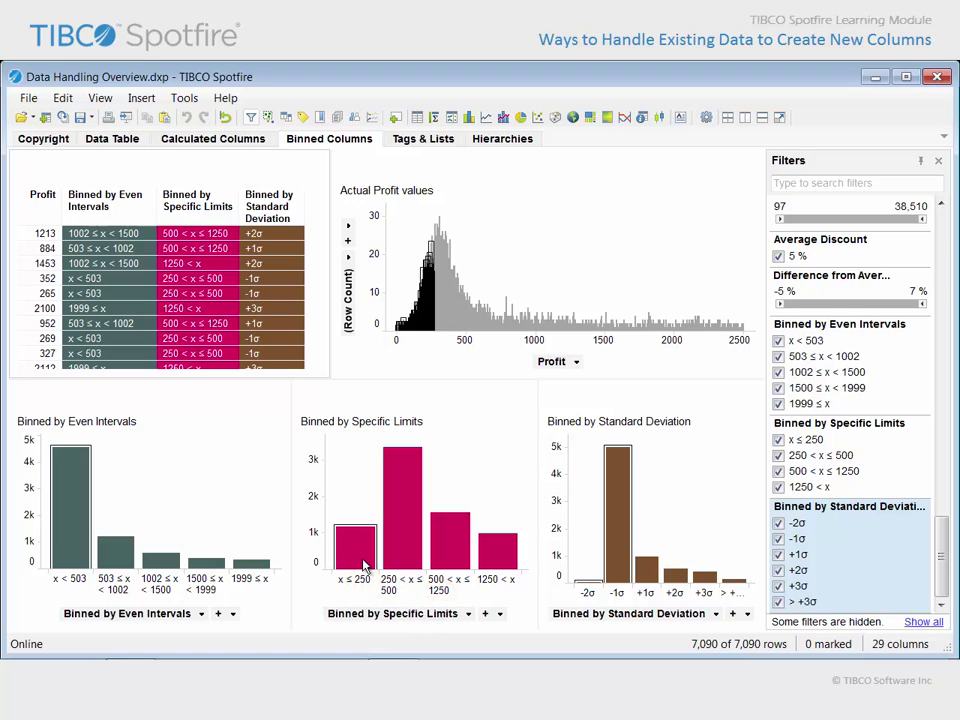
{"action": "left_click", "coordinate": [400, 556]}
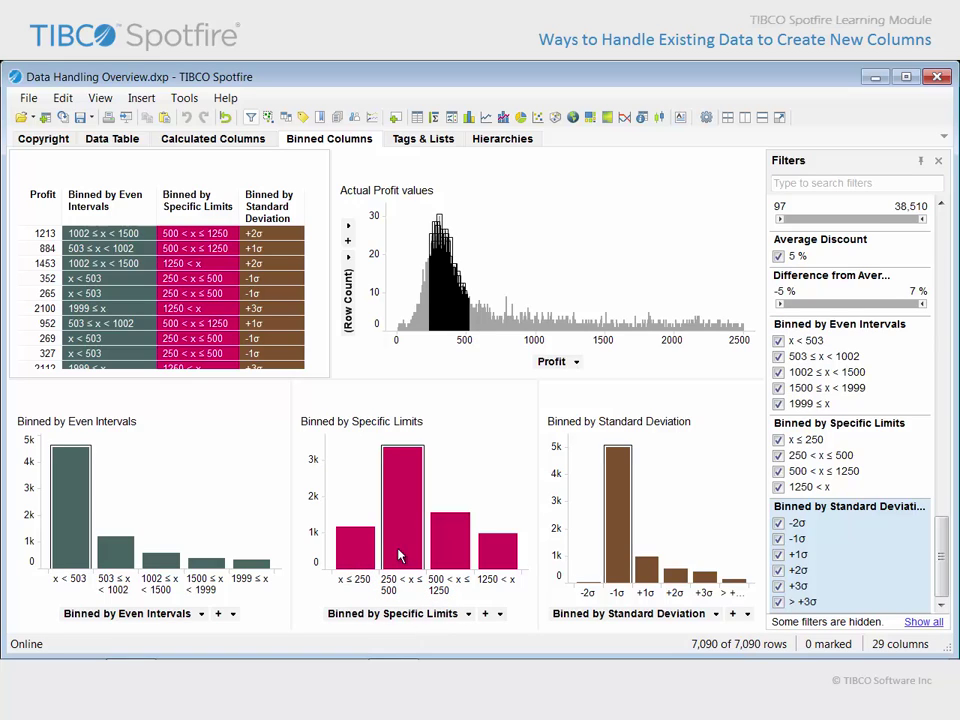
{"action": "left_click", "coordinate": [448, 558]}
{"action": "left_click", "coordinate": [495, 565]}
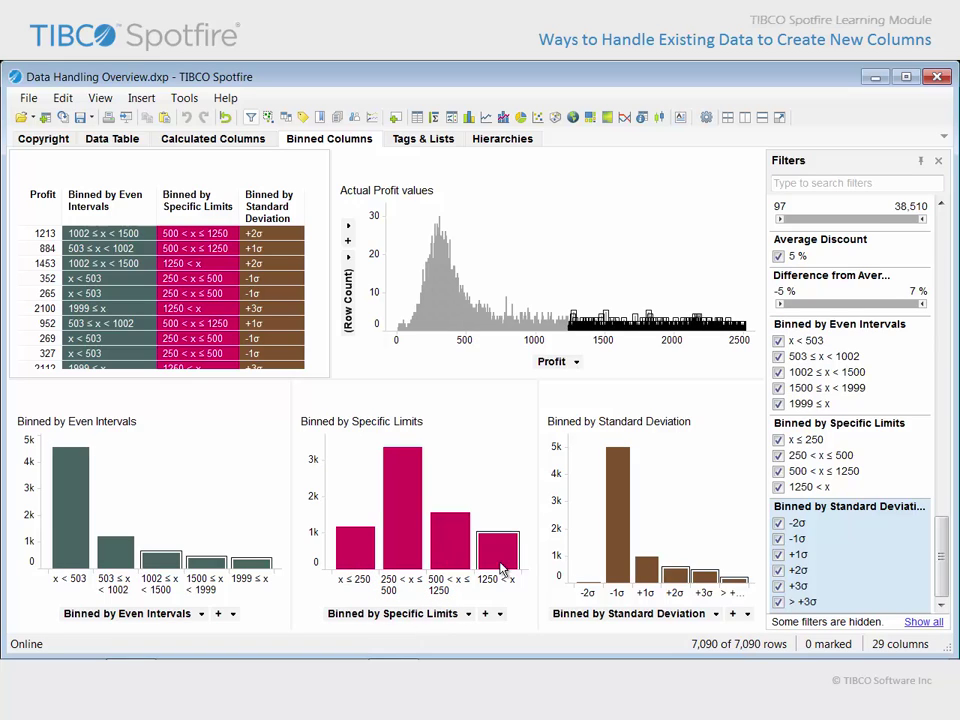
{"action": "left_click", "coordinate": [527, 619]}
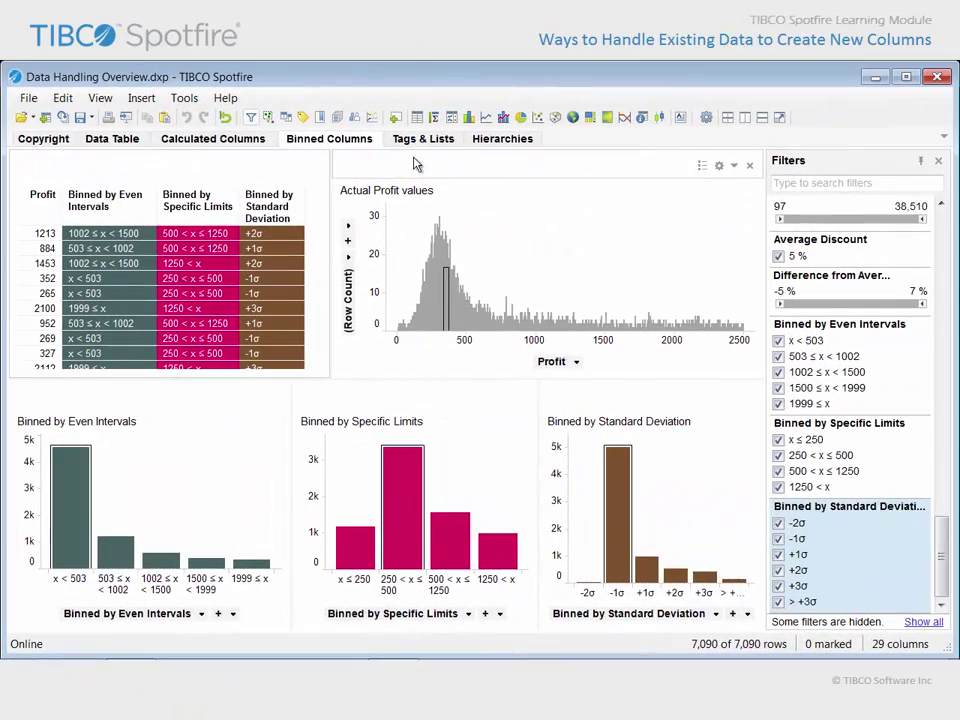
- On the Tags & Lists page, inspect the Outliers tag collection, its filter and the color legend of the Sale Price vs. Profit plot
{"action": "left_click", "coordinate": [426, 145]}
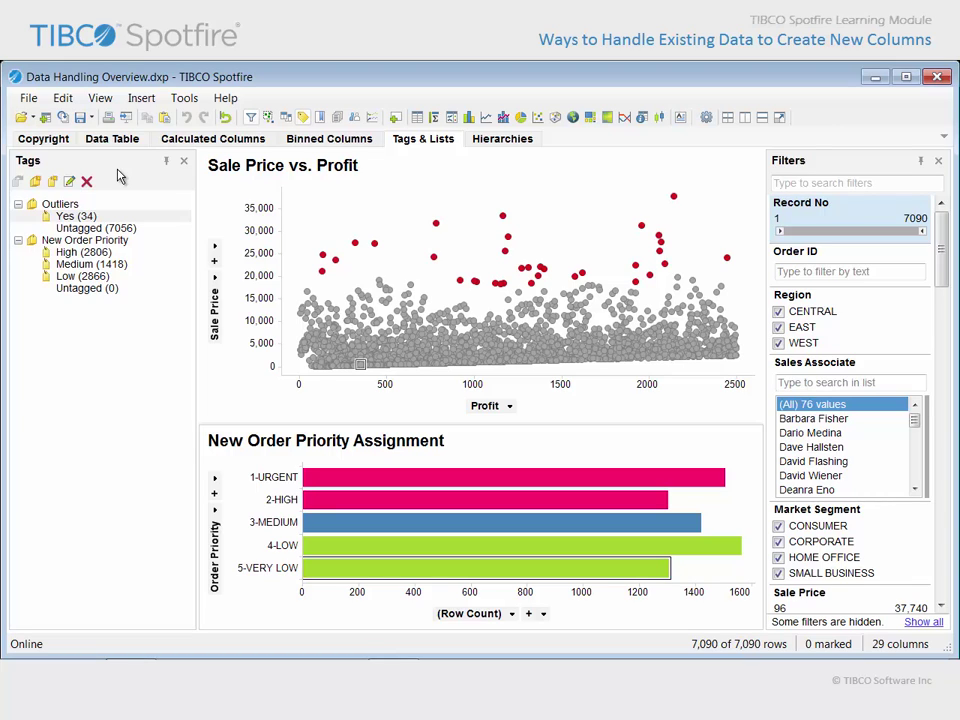
{"action": "left_click", "coordinate": [75, 205]}
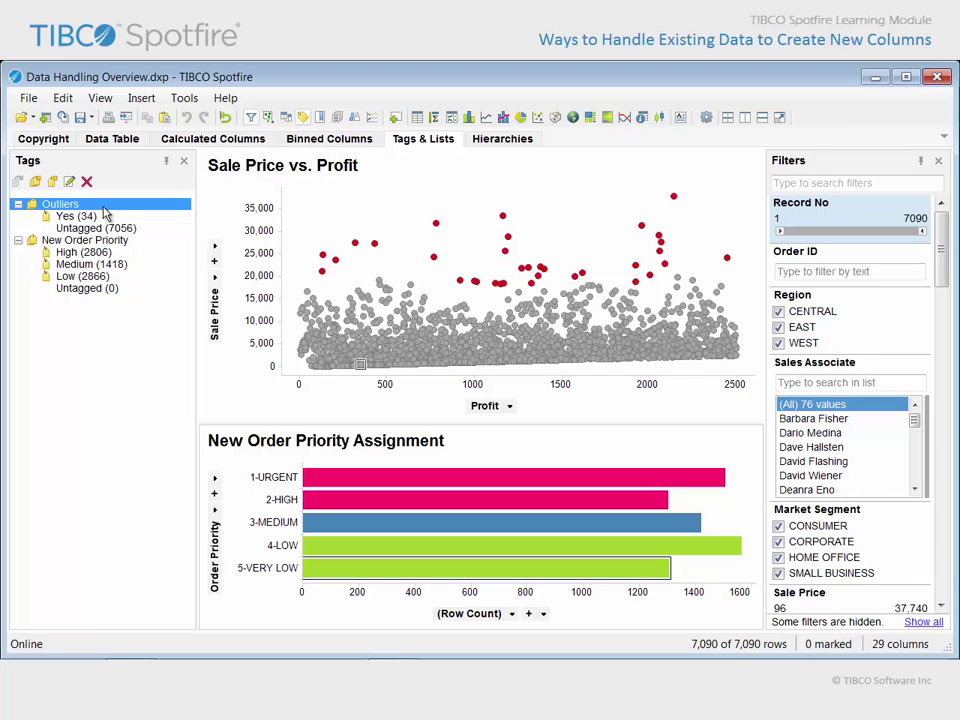
{"action": "left_click", "coordinate": [80, 216]}
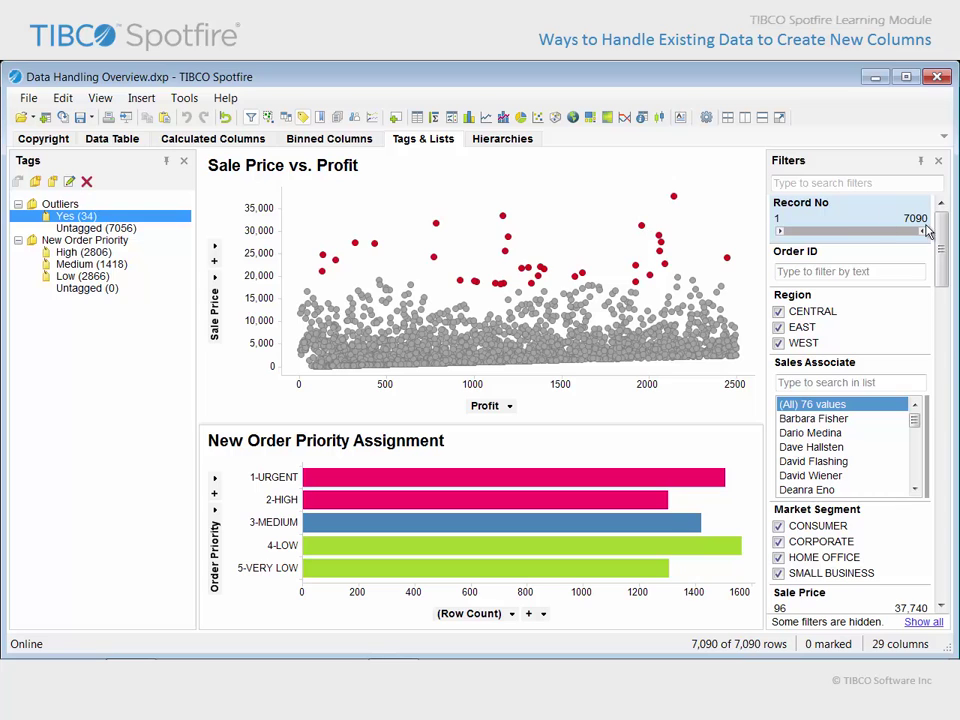
{"action": "left_click_drag", "start_coordinate": [940, 242], "coordinate": [921, 540]}
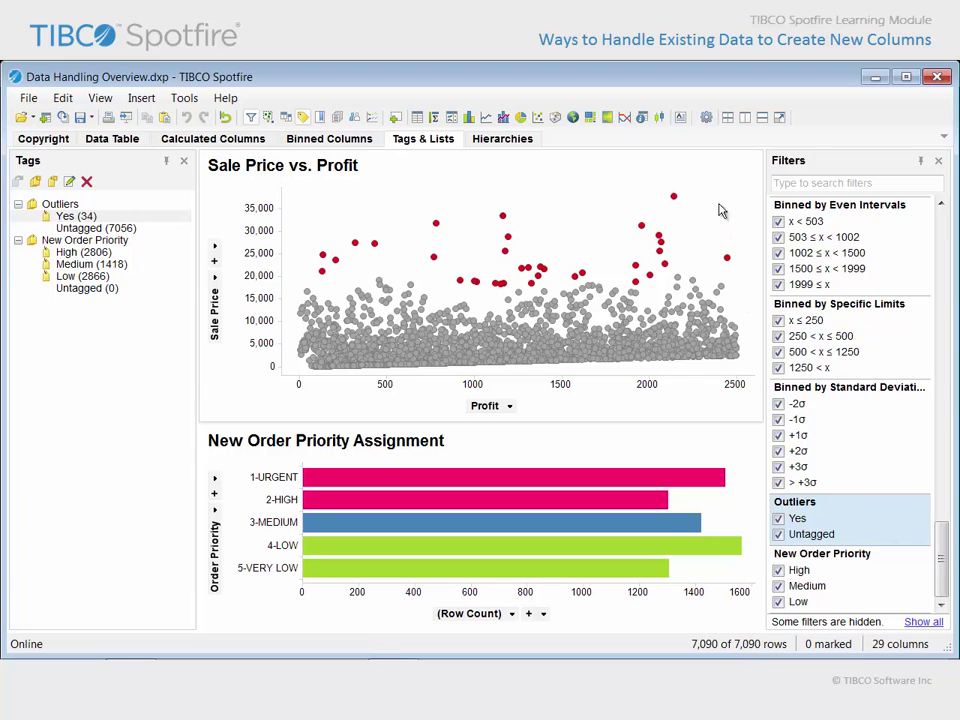
{"action": "left_click", "coordinate": [703, 167]}
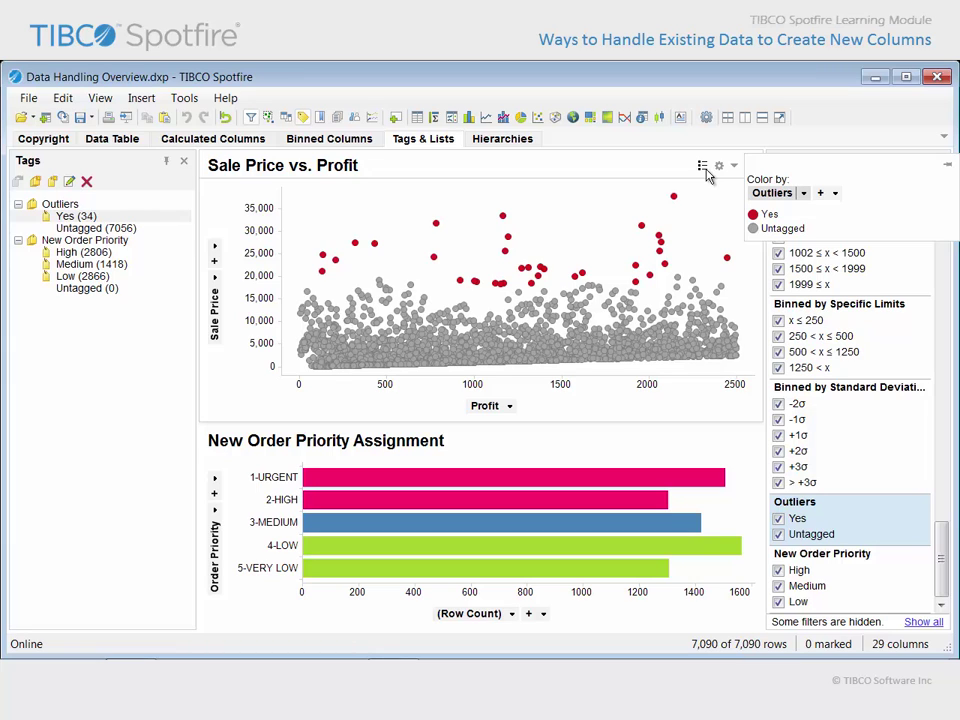
{"action": "left_click", "coordinate": [702, 167]}
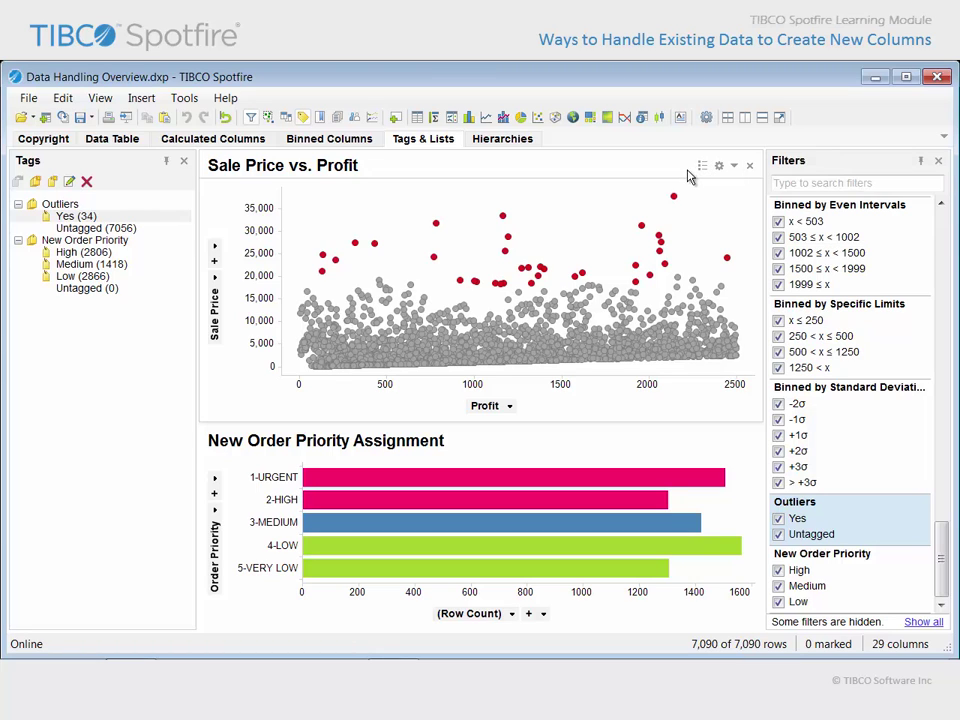
- Mark eight high untagged points in the Sale Price vs. Profit plot, attach the Outliers tag Yes to them, and clear the marking
{"action": "left_click", "coordinate": [692, 281]}
{"action": "left_click", "coordinate": [677, 277], "text": "ctrl"}
{"action": "left_click", "coordinate": [410, 285], "text": "ctrl"}
{"action": "left_click", "coordinate": [307, 291], "text": "ctrl"}
{"action": "left_click", "coordinate": [518, 292], "text": "ctrl"}
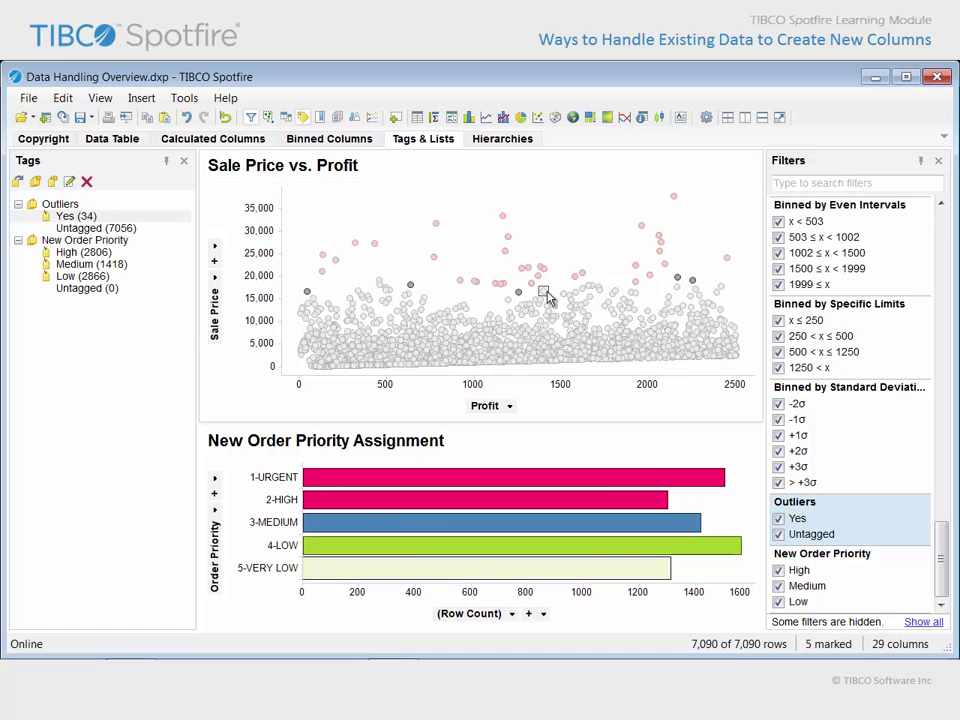
{"action": "left_click", "coordinate": [544, 291], "text": "ctrl"}
{"action": "left_click", "coordinate": [721, 286], "text": "ctrl"}
{"action": "left_click", "coordinate": [716, 291], "text": "ctrl"}
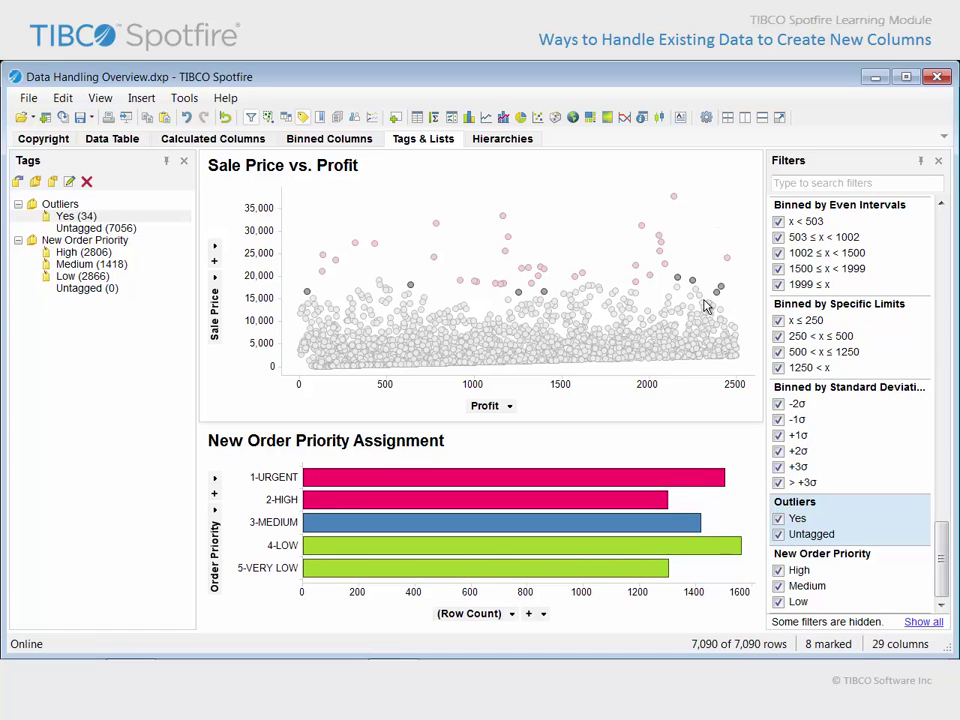
{"action": "left_click", "coordinate": [88, 218]}
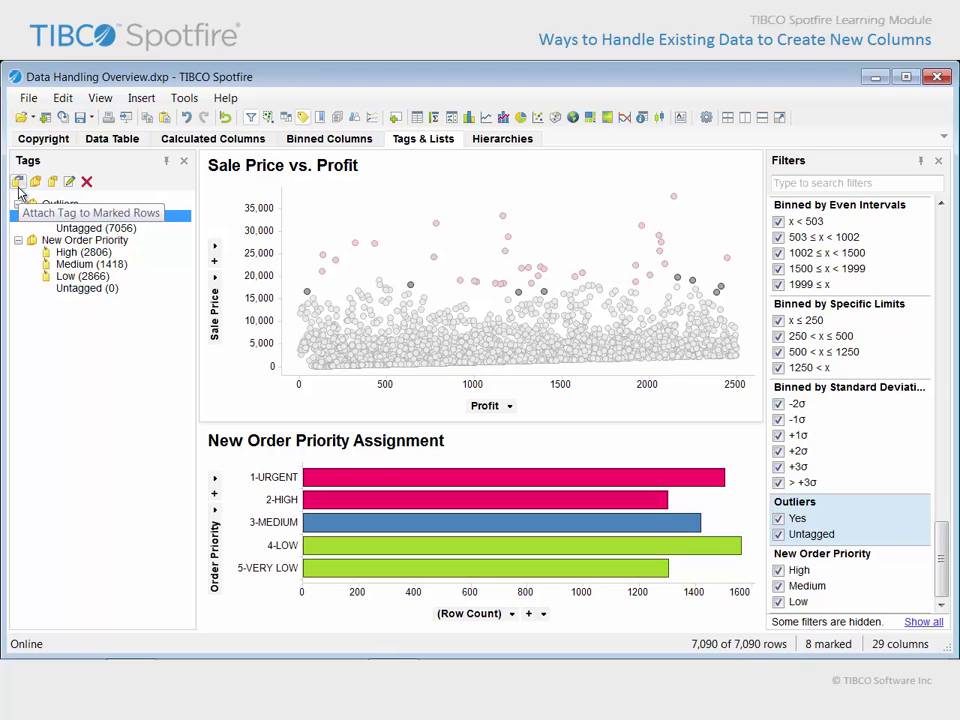
{"action": "left_click", "coordinate": [18, 184]}
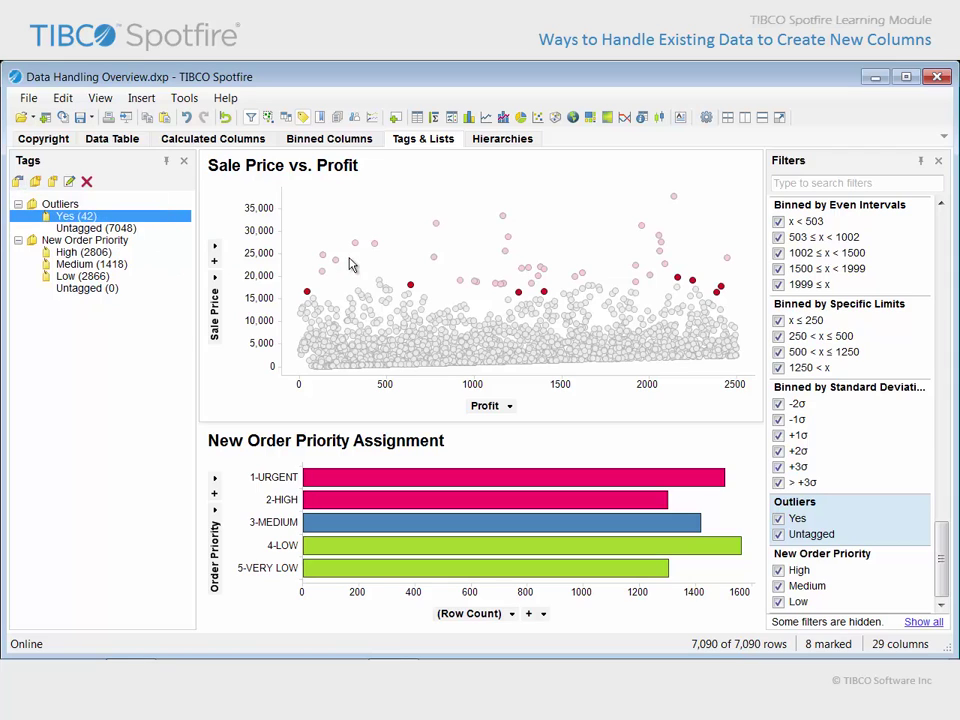
{"action": "left_click", "coordinate": [366, 264]}
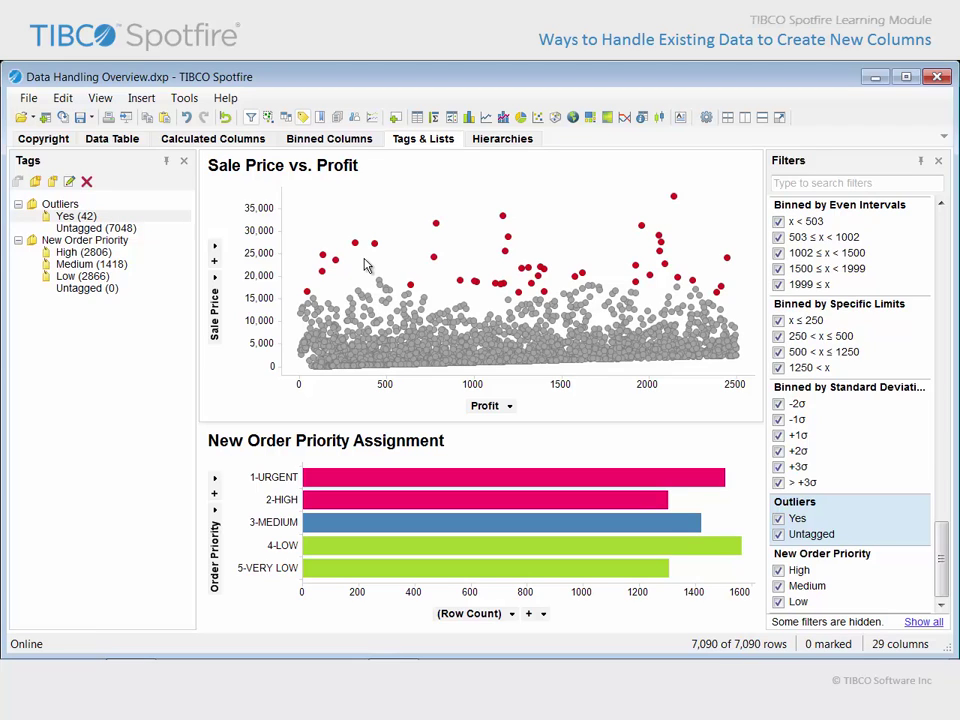
- Inspect the High, Medium and Low tags in the New Order Priority collection
{"action": "left_click", "coordinate": [128, 242]}
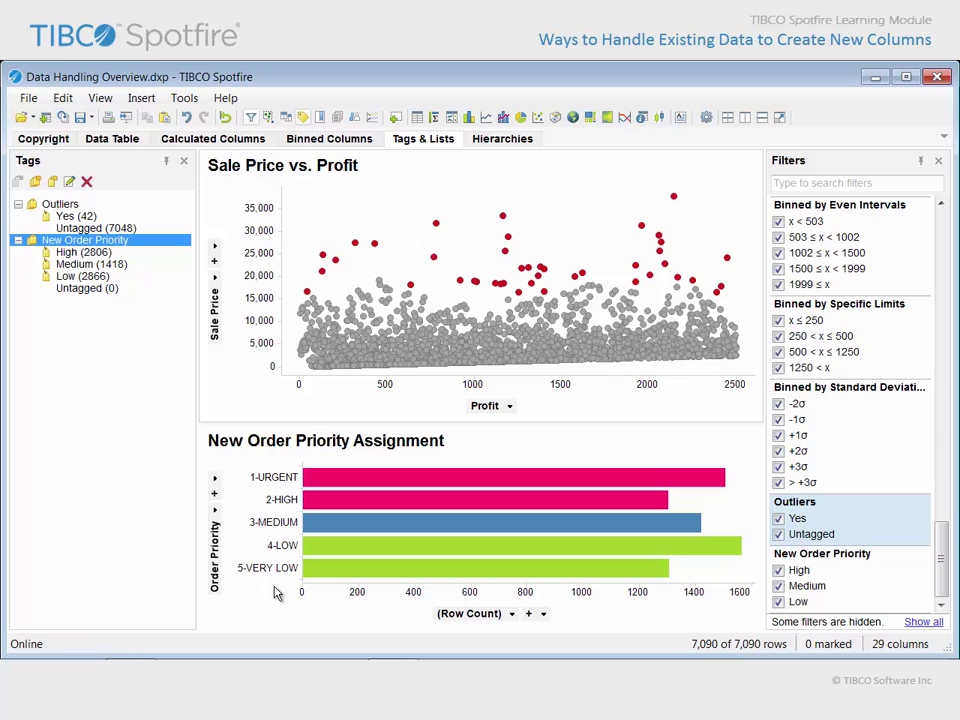
{"action": "left_click", "coordinate": [105, 254]}
{"action": "left_click", "coordinate": [101, 265]}
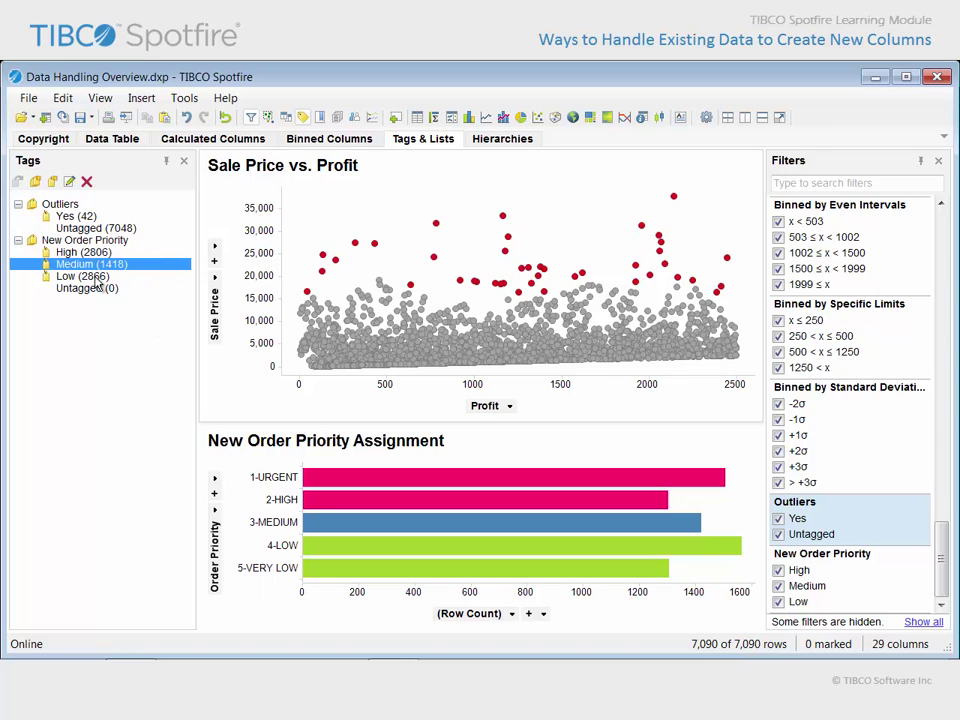
{"action": "left_click", "coordinate": [96, 277]}
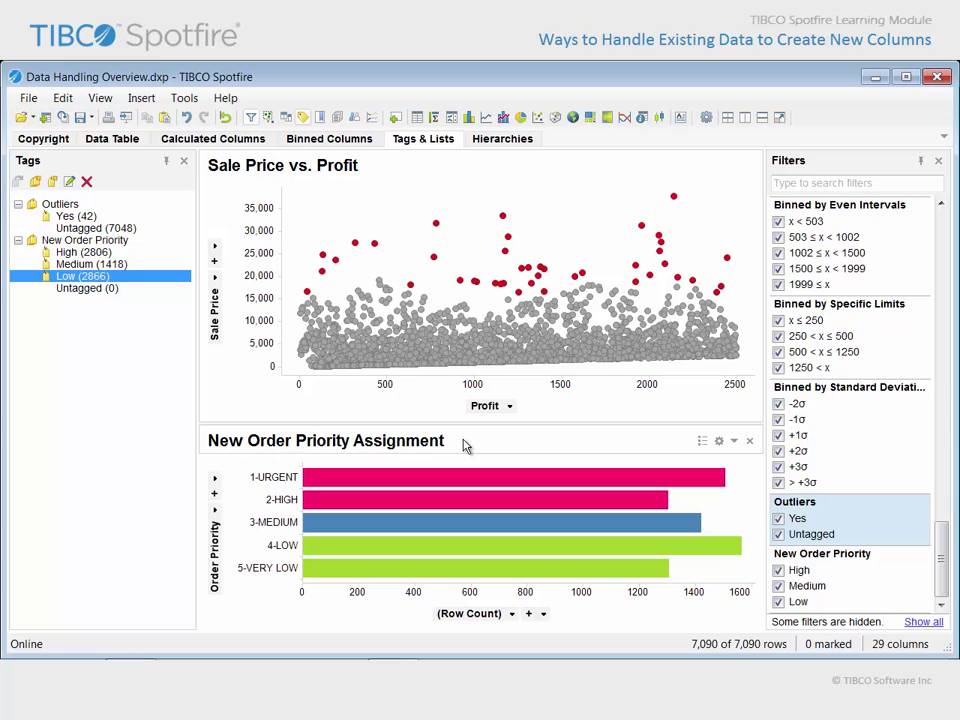
- Check the color legend of the New Order Priority Assignment chart and set its category axis to New Order Priority
{"action": "left_click", "coordinate": [863, 581]}
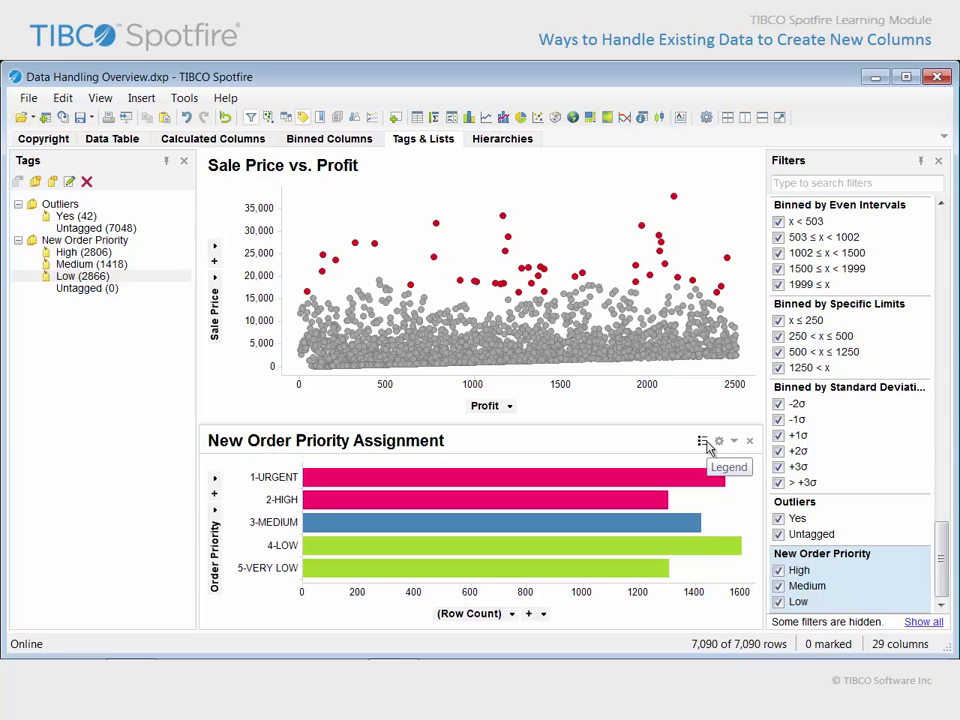
{"action": "left_click", "coordinate": [705, 442]}
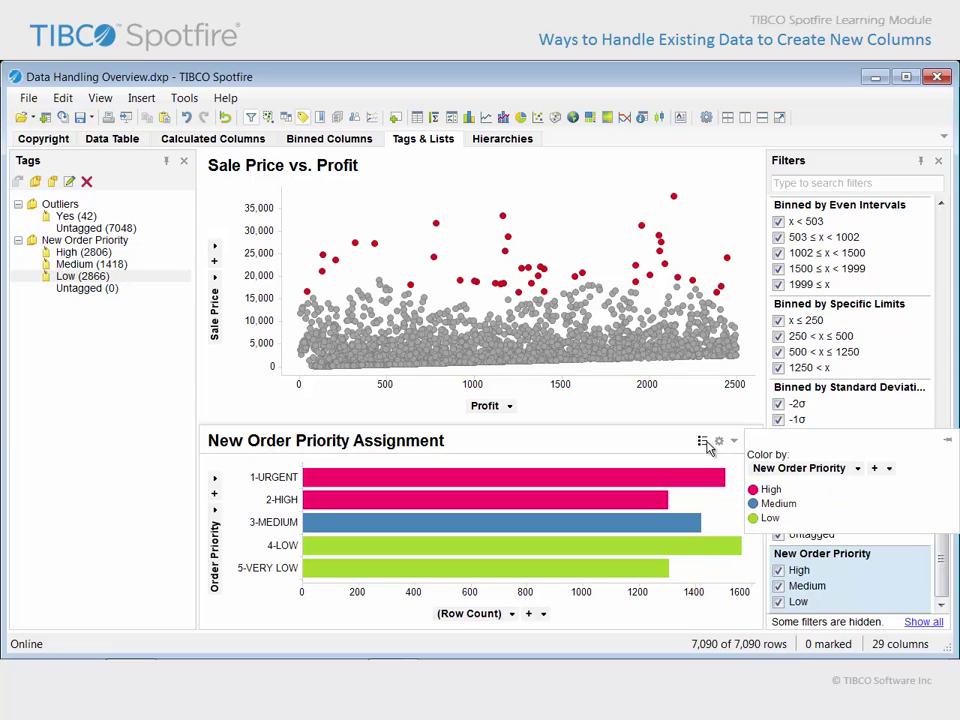
{"action": "left_click_drag", "start_coordinate": [859, 583], "coordinate": [433, 541]}
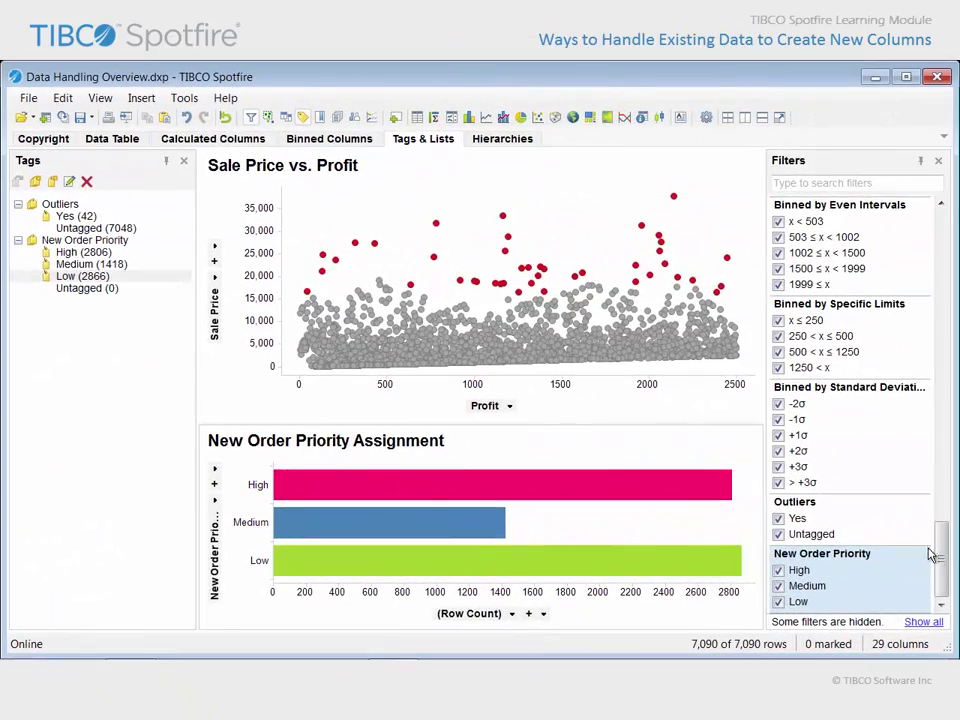
- Bring the Sales Associate filter into view and display the Lists panel
{"action": "left_click_drag", "start_coordinate": [932, 553], "coordinate": [948, 232]}
{"action": "left_click", "coordinate": [895, 213]}
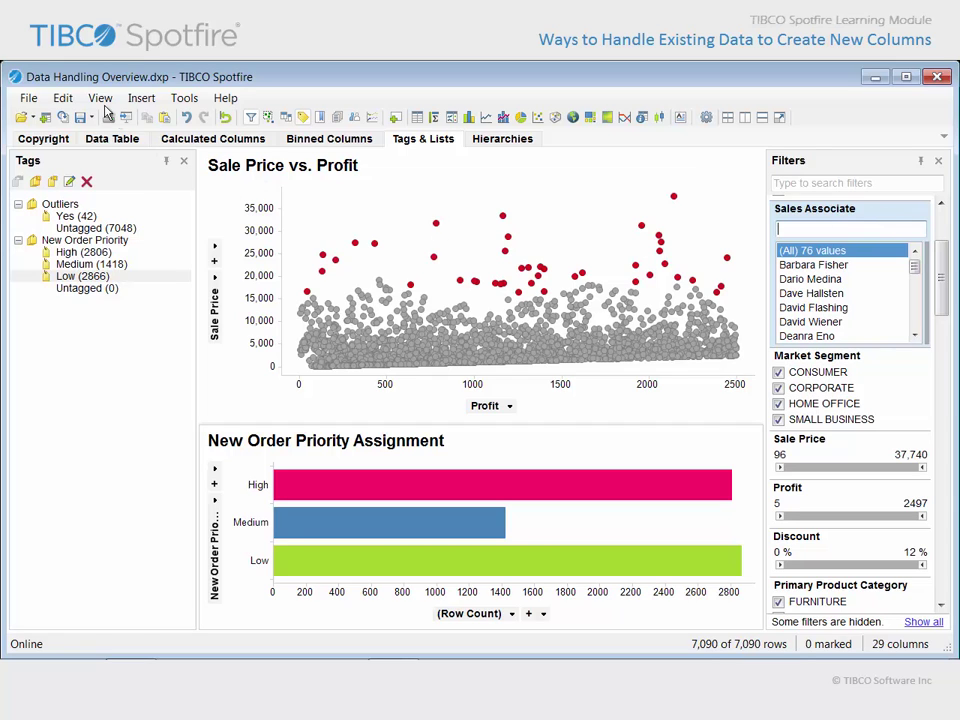
{"action": "left_click", "coordinate": [100, 98]}
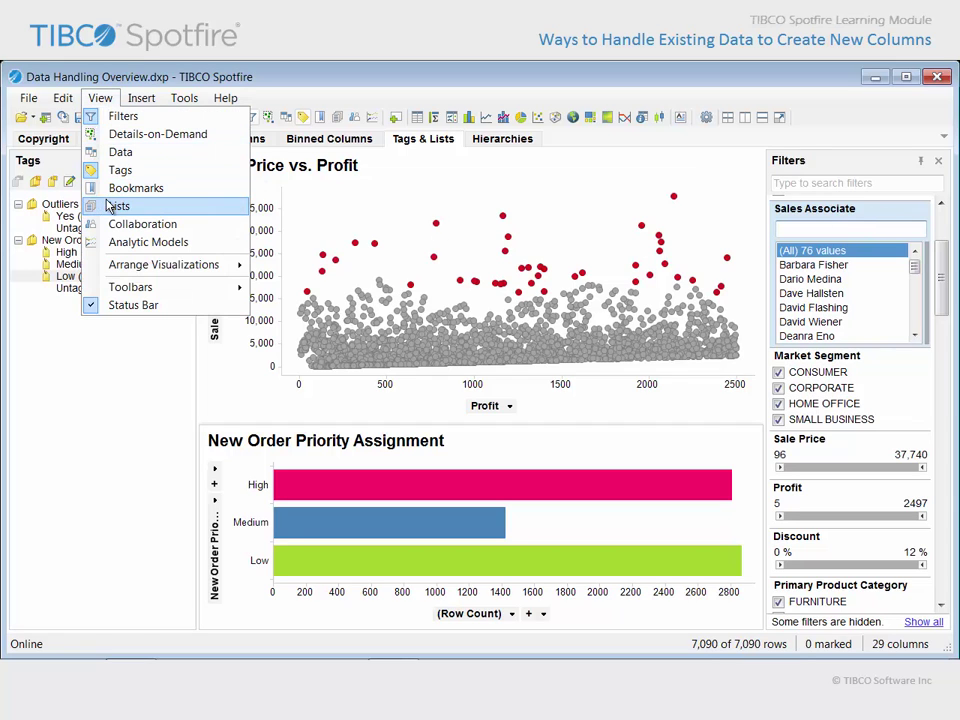
{"action": "left_click", "coordinate": [139, 207]}
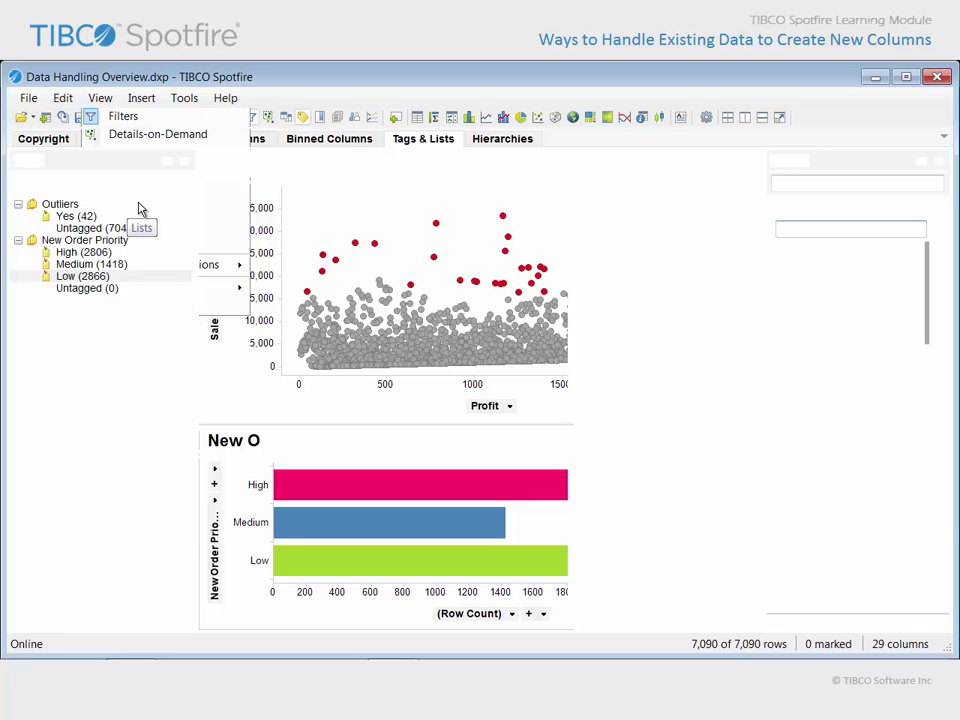
{"action": "left_click", "coordinate": [57, 224]}
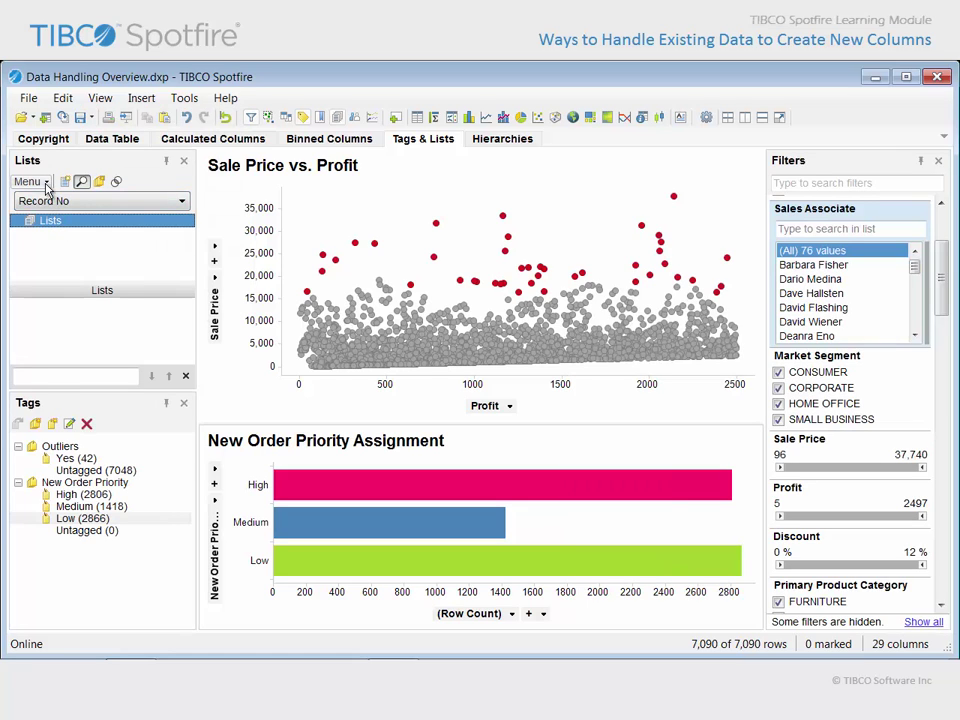
- Import the lists from the file Lists from HR.lists
{"action": "left_click", "coordinate": [38, 182]}
{"action": "mouse_move", "coordinate": [74, 321]}
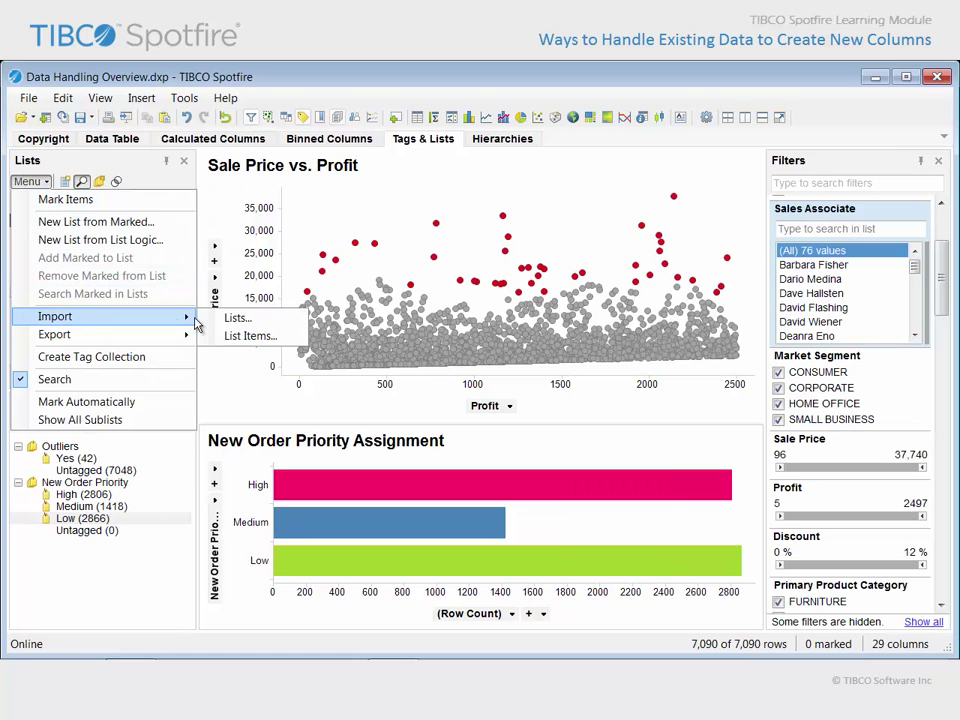
{"action": "left_click", "coordinate": [282, 322]}
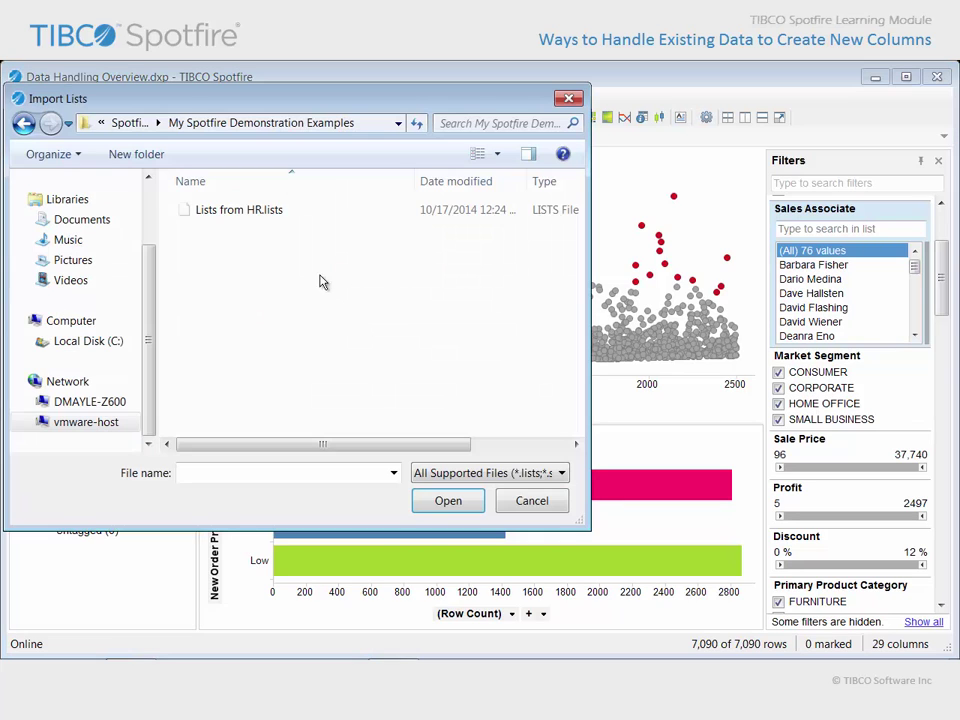
{"action": "left_click", "coordinate": [269, 216]}
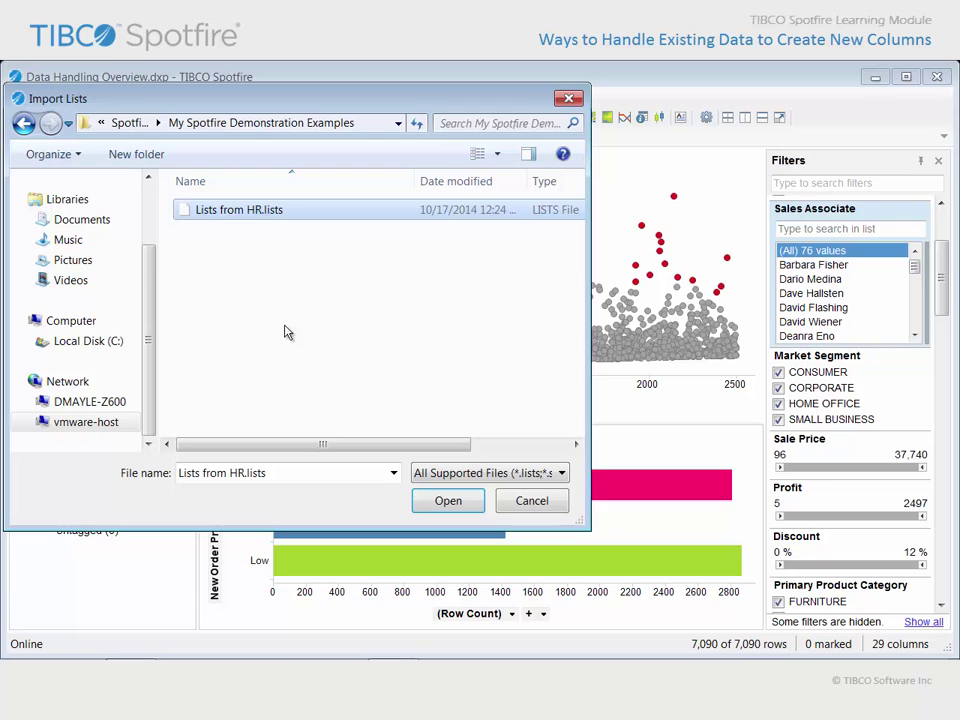
{"action": "left_click", "coordinate": [465, 502]}
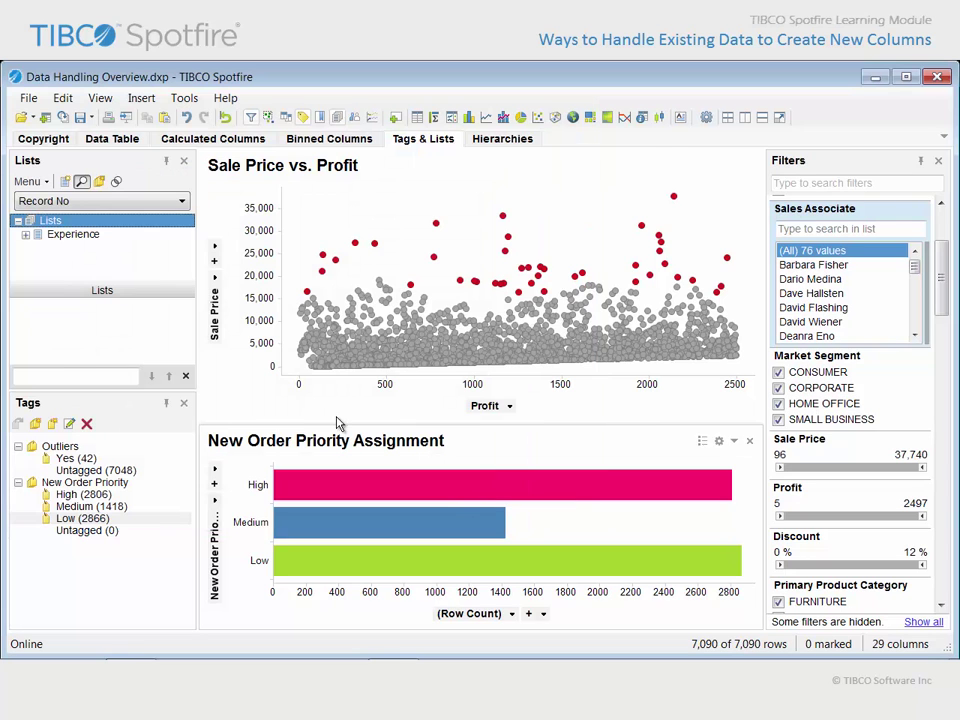
- Expand the Experience list and inspect the members of its sublists by years of experience
{"action": "left_click", "coordinate": [26, 236]}
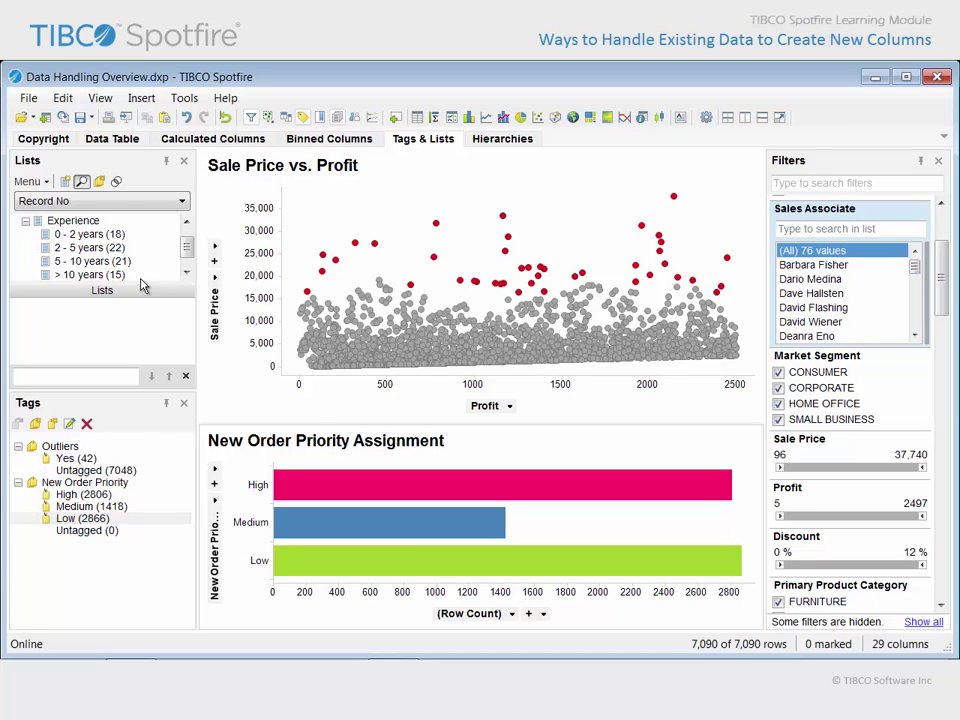
{"action": "left_click", "coordinate": [185, 273]}
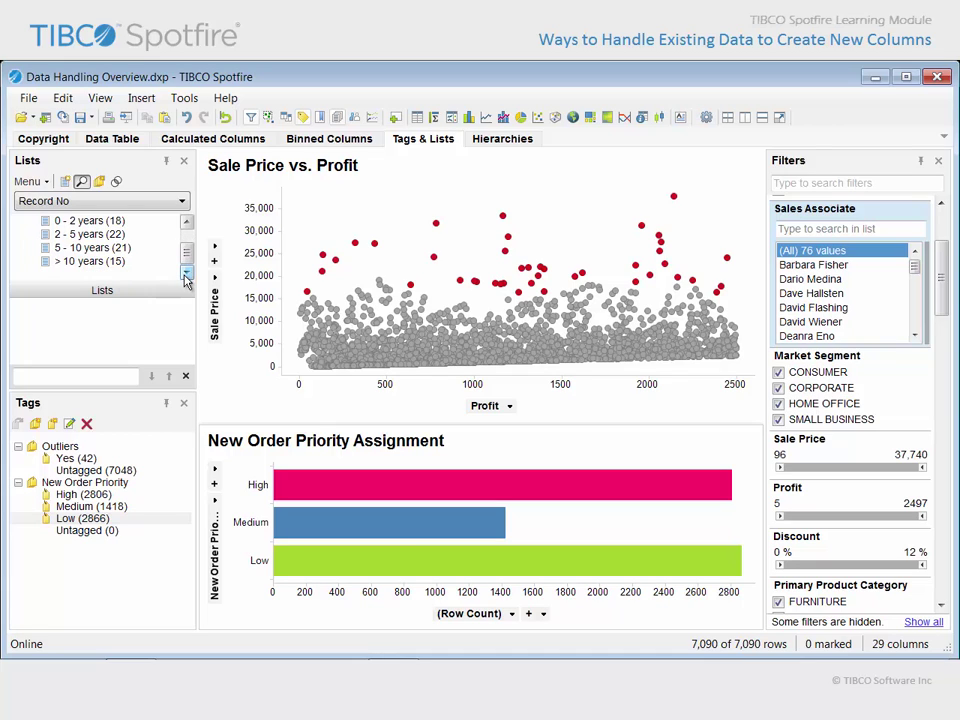
{"action": "left_click", "coordinate": [186, 221]}
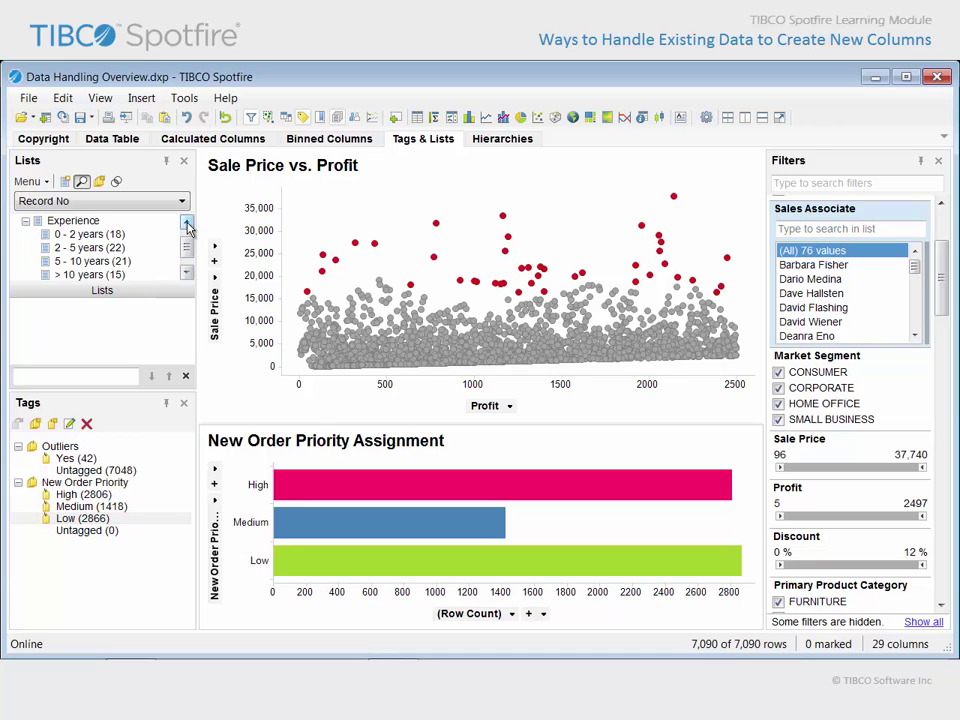
{"action": "left_click", "coordinate": [110, 238]}
{"action": "left_click", "coordinate": [110, 248]}
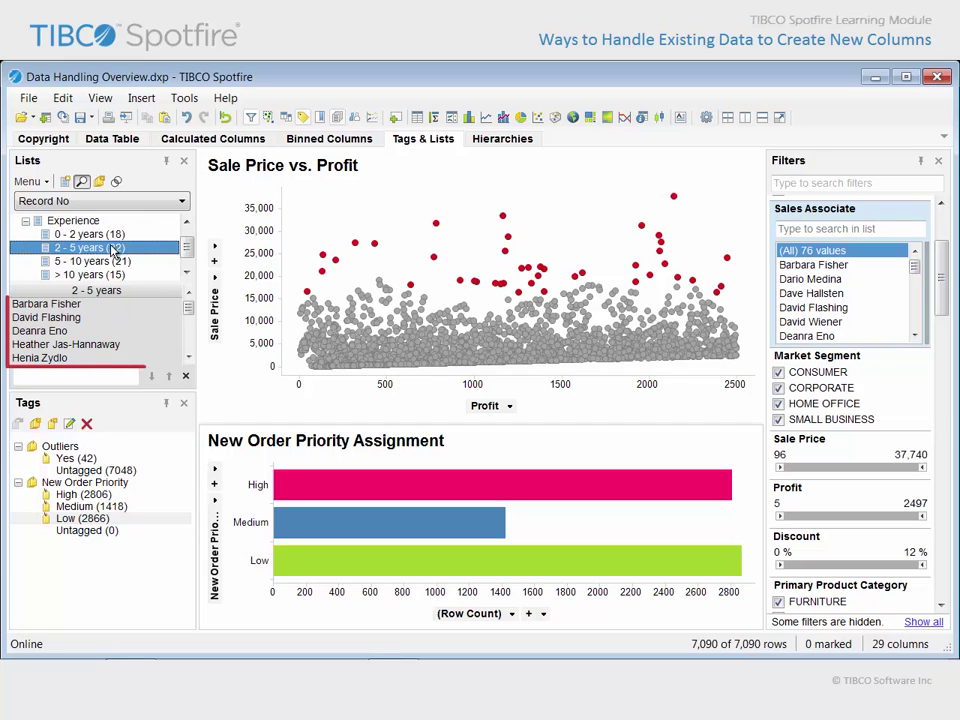
{"action": "left_click", "coordinate": [113, 261]}
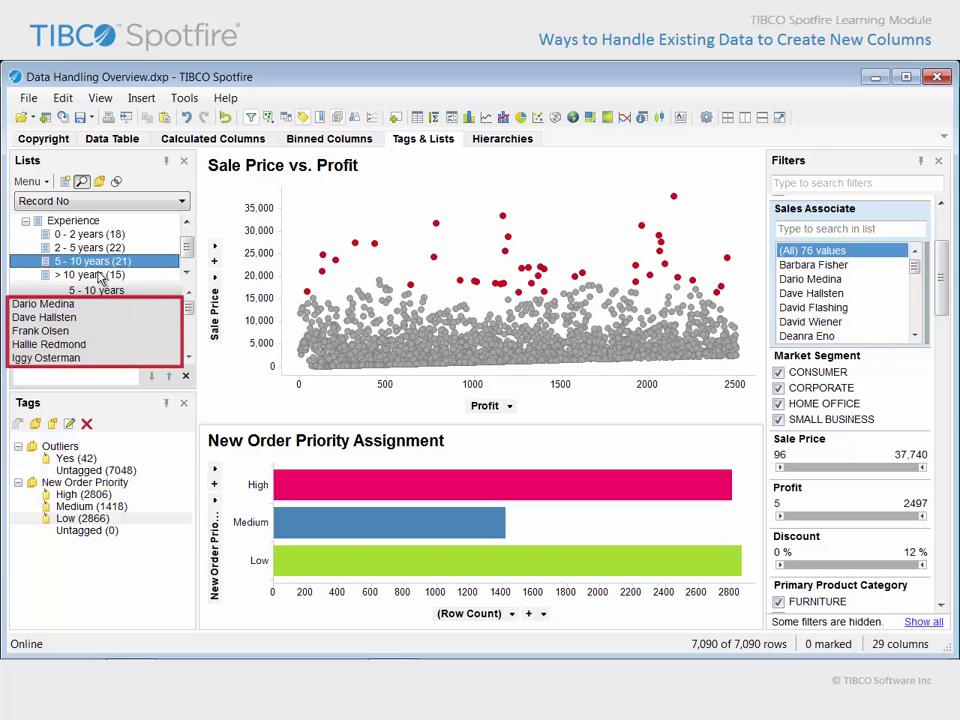
{"action": "left_click", "coordinate": [90, 274]}
{"action": "left_click", "coordinate": [186, 221]}
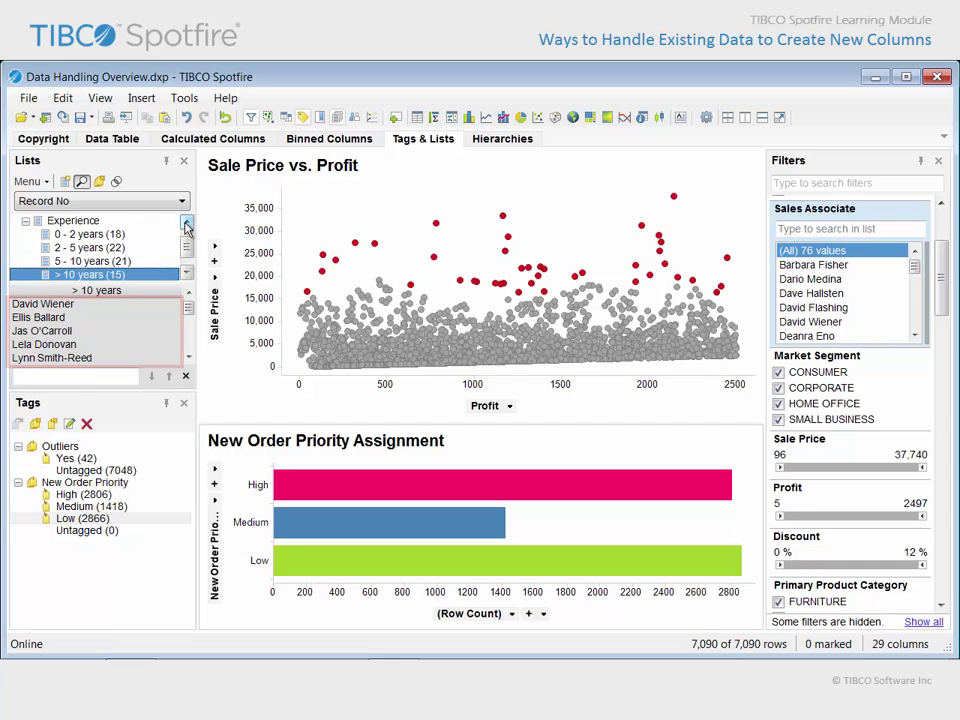
- Set the lists' column to Sales Associate and mark the items of the 0 - 2, 2 - 5 and 5 - 10 years lists in turn
{"action": "left_click", "coordinate": [182, 202]}
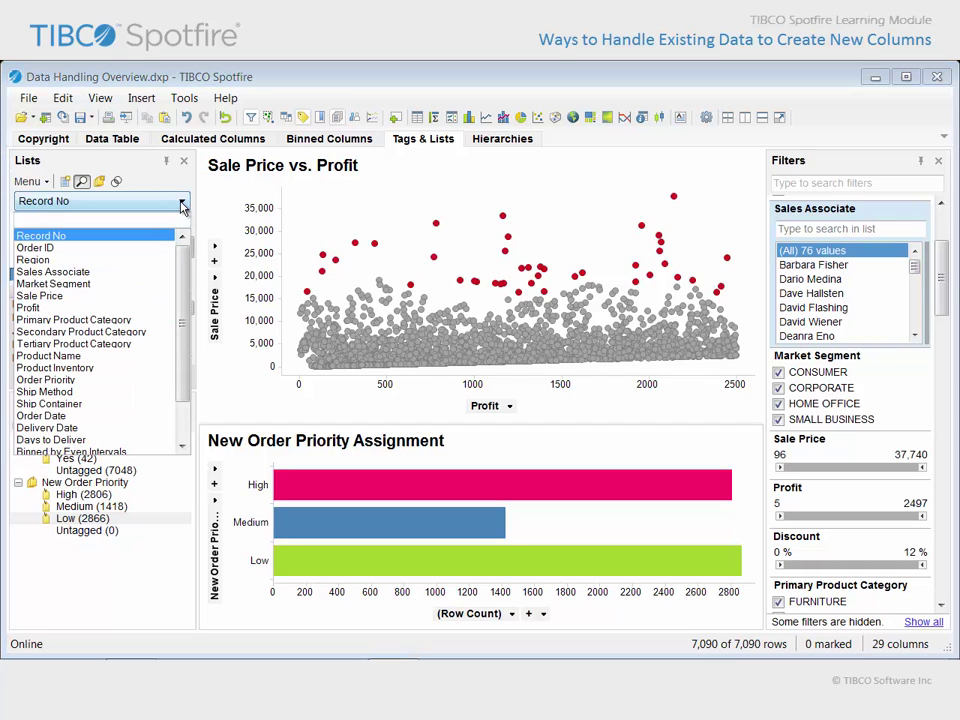
{"action": "left_click", "coordinate": [100, 276]}
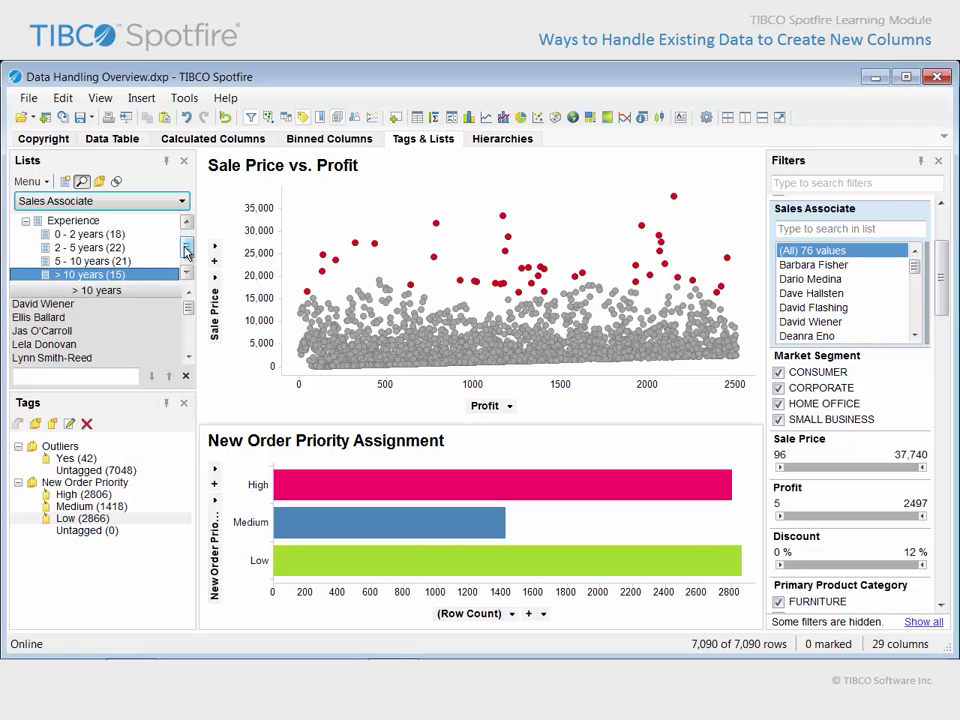
{"action": "right_click", "coordinate": [105, 234]}
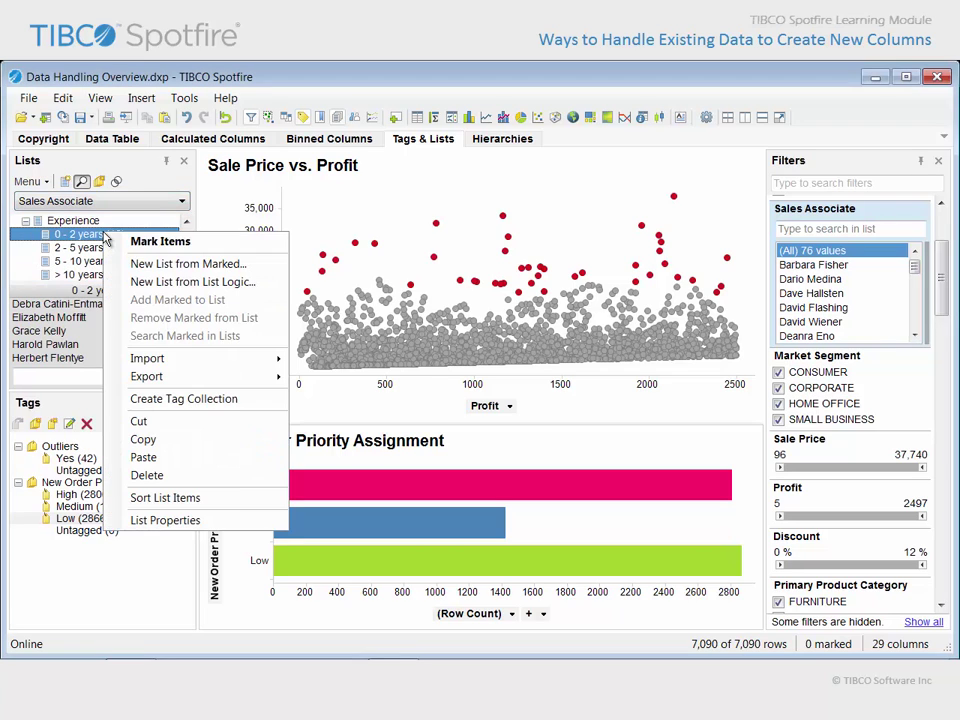
{"action": "left_click", "coordinate": [203, 246]}
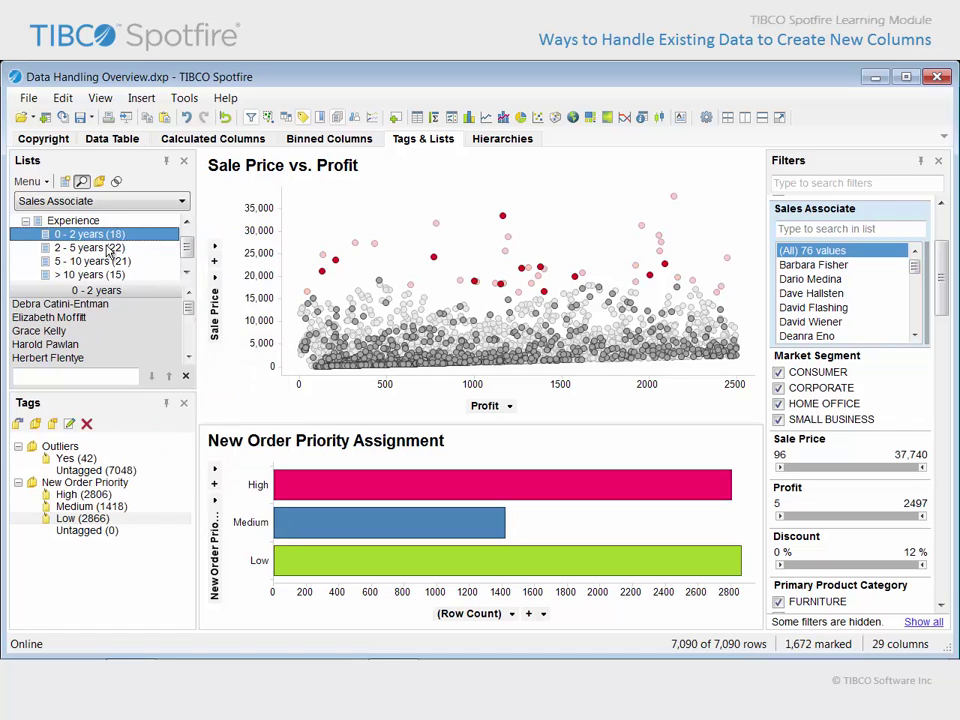
{"action": "right_click", "coordinate": [110, 247]}
{"action": "left_click", "coordinate": [210, 256]}
{"action": "right_click", "coordinate": [100, 260]}
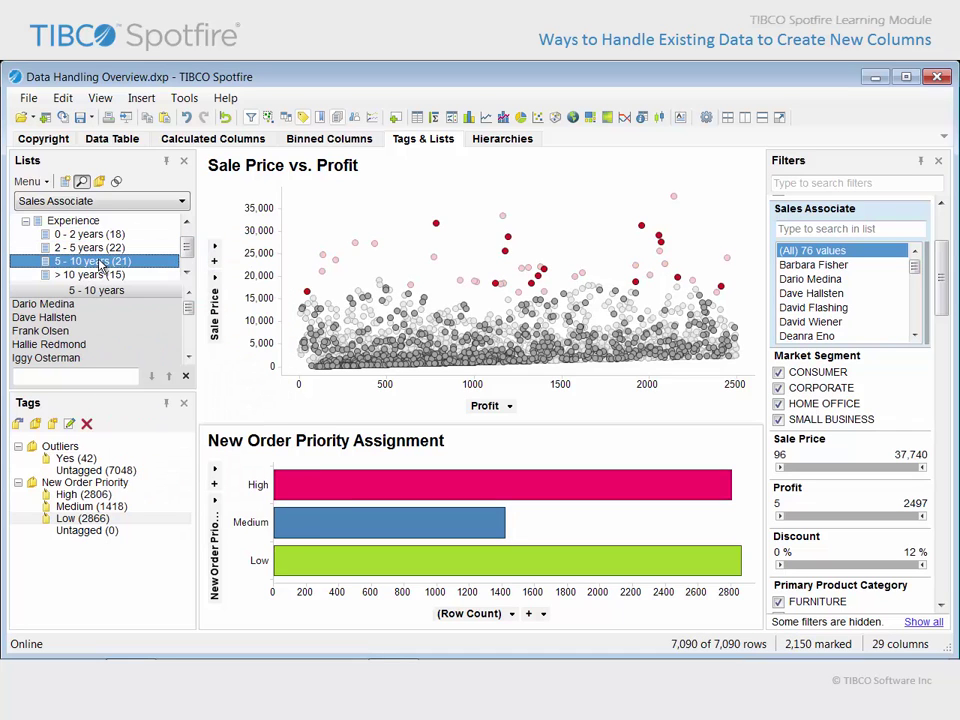
{"action": "left_click", "coordinate": [148, 268]}
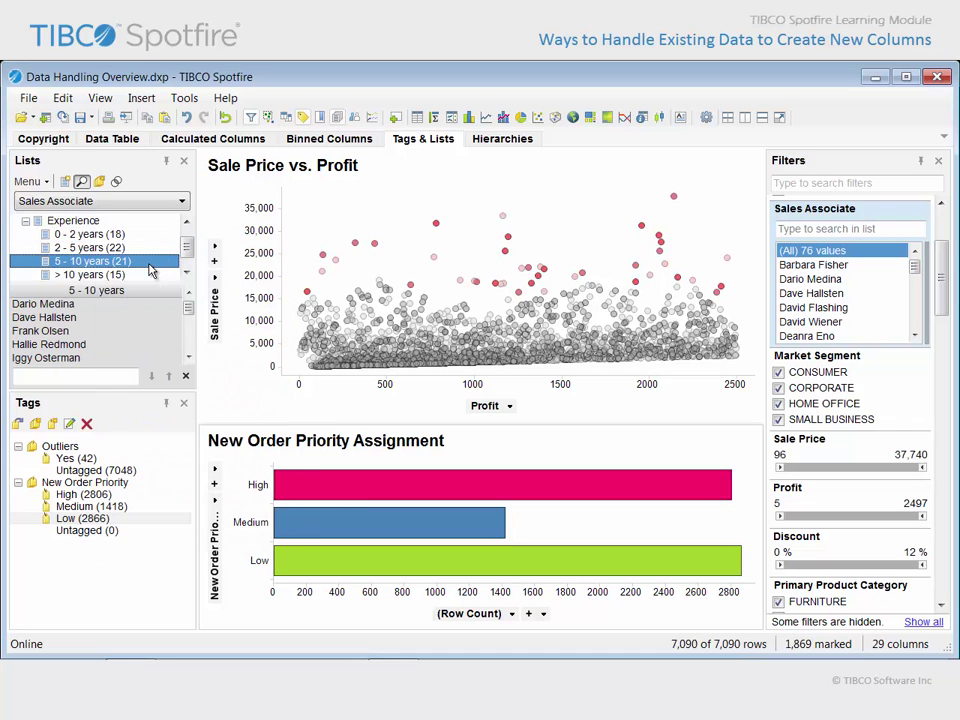
- Create a tag collection from the four Experience sublists, from 0 - 2 years through > 10 years
{"action": "left_click", "coordinate": [88, 235]}
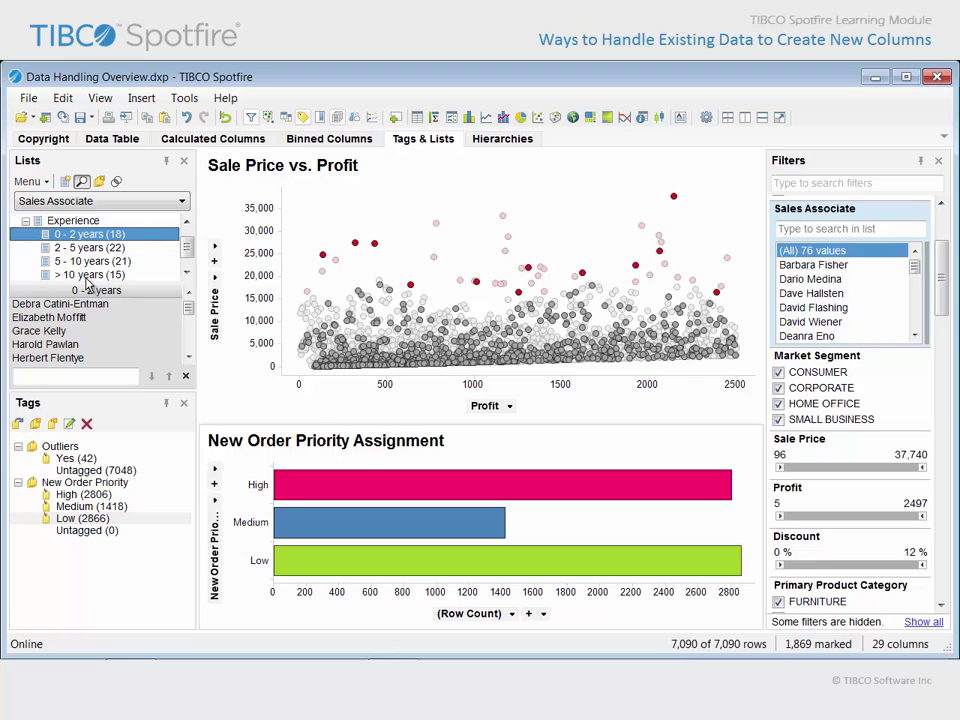
{"action": "left_click_drag", "start_coordinate": [88, 237], "coordinate": [88, 285]}
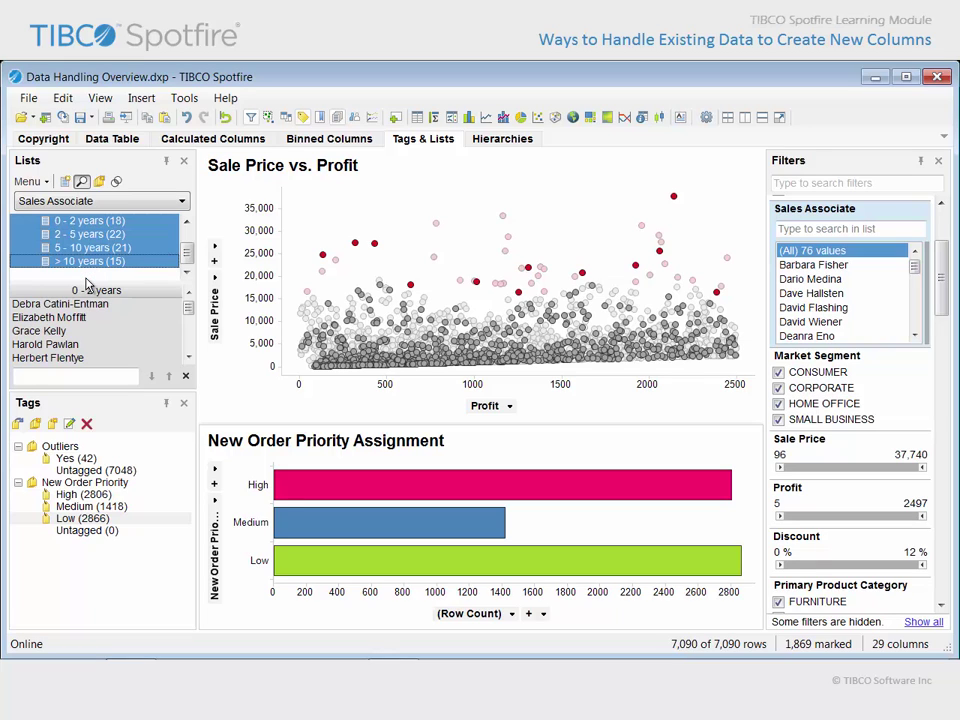
{"action": "left_click", "coordinate": [27, 181]}
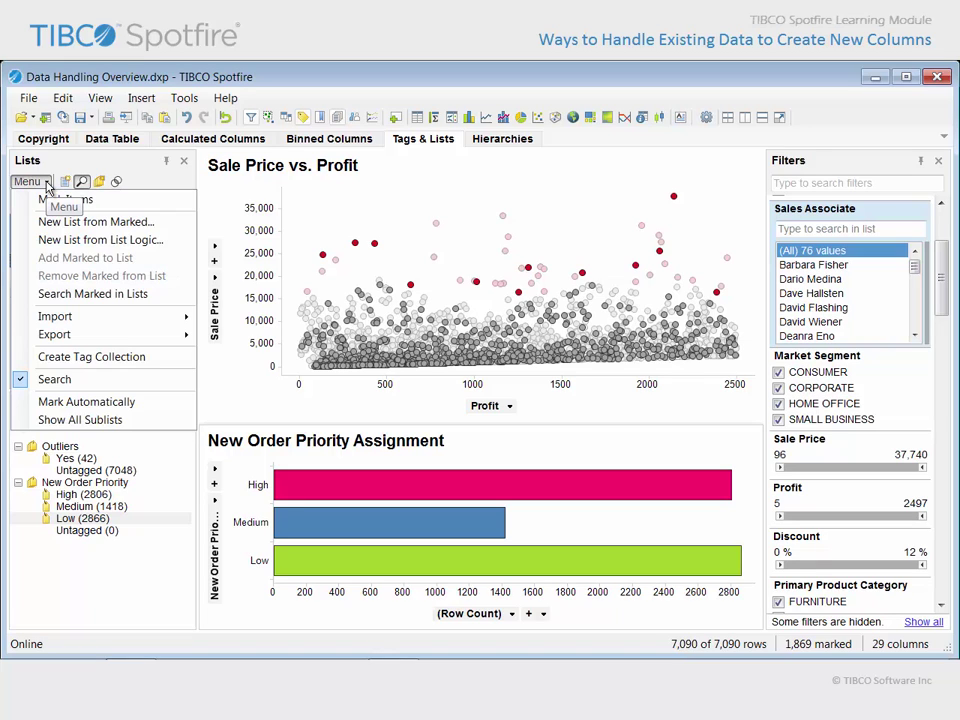
{"action": "left_click", "coordinate": [162, 360]}
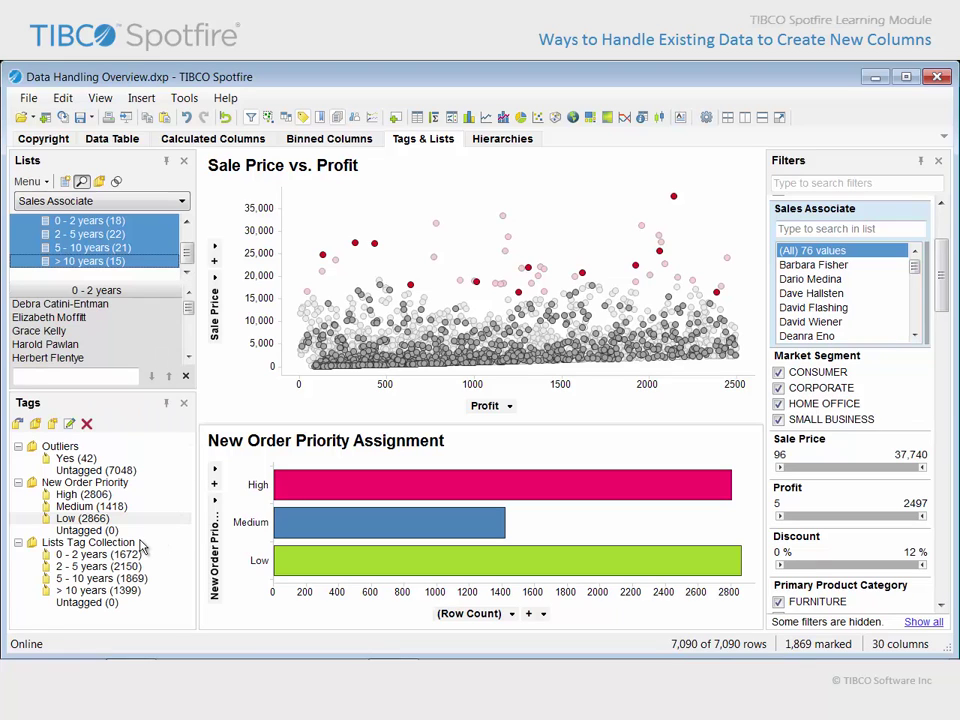
{"action": "left_click", "coordinate": [90, 542]}
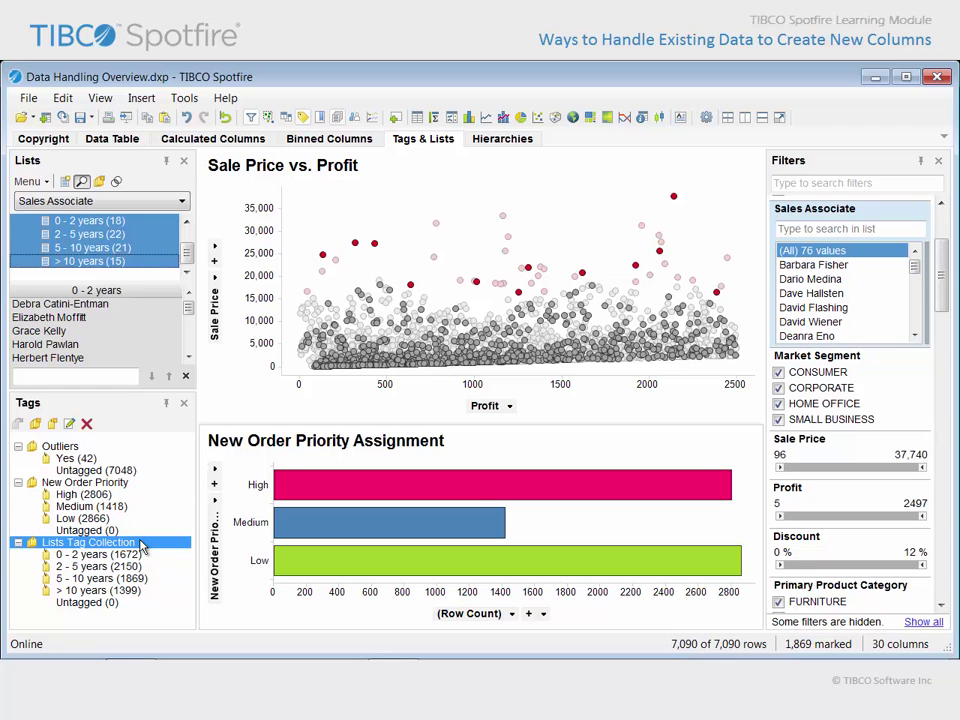
- Trellis the Sale Price vs. Profit plot by the Lists Tag Collection filter and enlarge the plot with the marking cleared
{"action": "left_click_drag", "start_coordinate": [945, 300], "coordinate": [942, 585]}
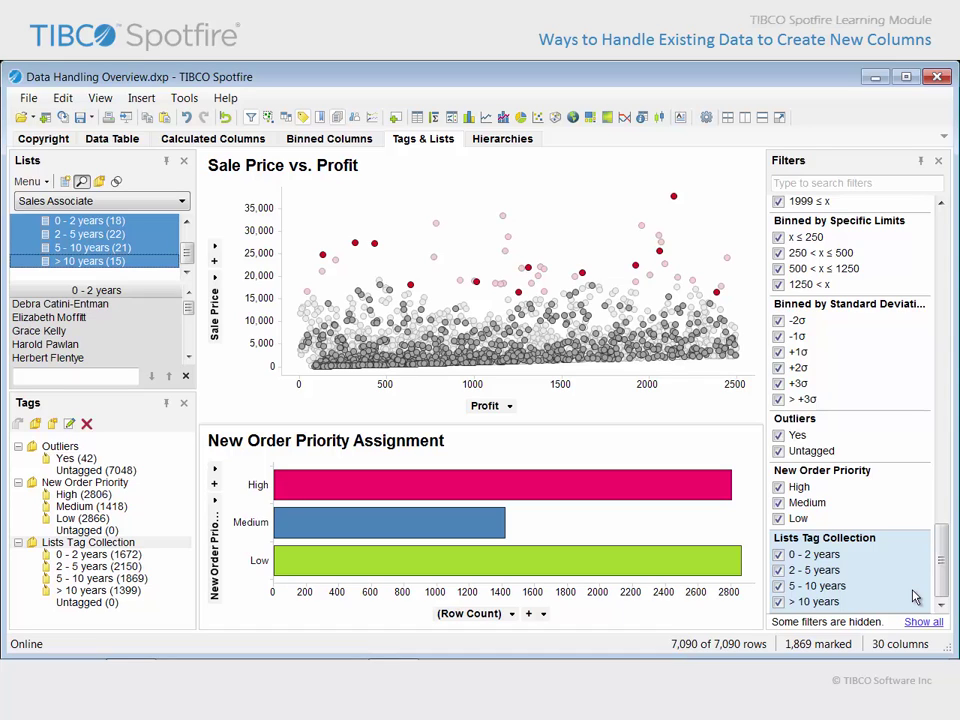
{"action": "left_click_drag", "start_coordinate": [912, 597], "coordinate": [602, 304]}
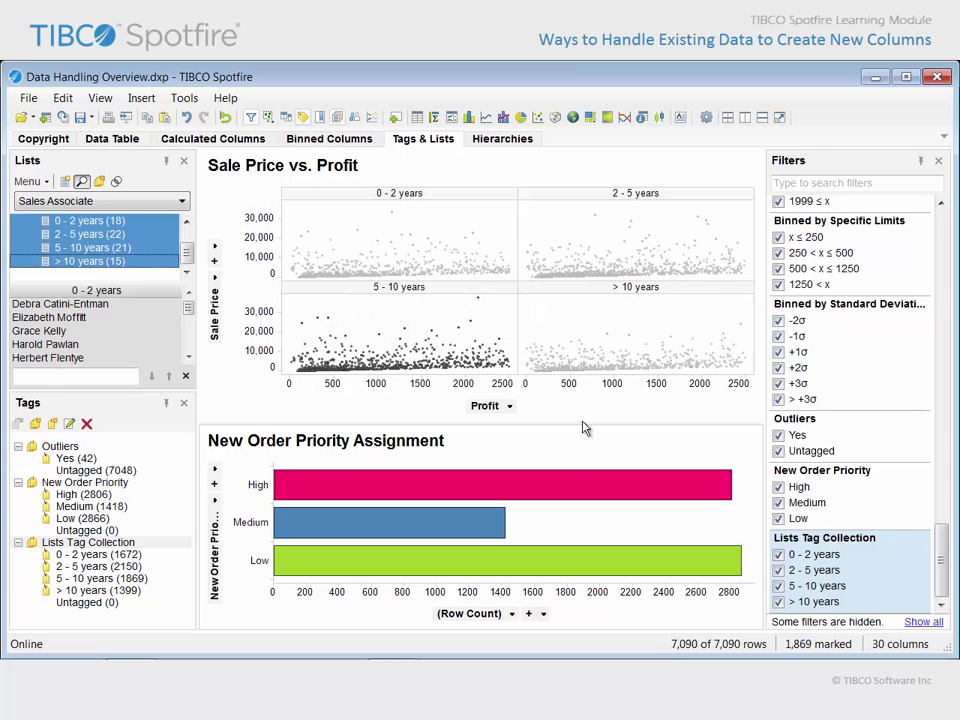
{"action": "left_click_drag", "start_coordinate": [587, 533], "coordinate": [589, 540]}
{"action": "left_click", "coordinate": [602, 388]}
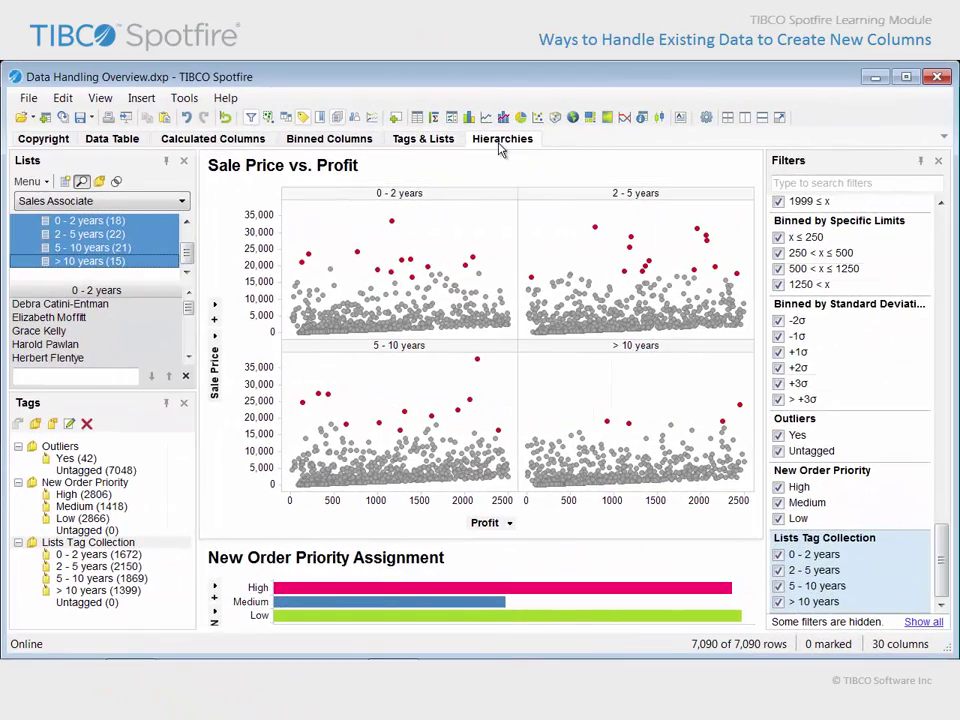
- On the Hierarchies page, review the Order Date hierarchies offered for the category axis and expand Custom Date Hierarchy down to Week
{"action": "left_click", "coordinate": [500, 144]}
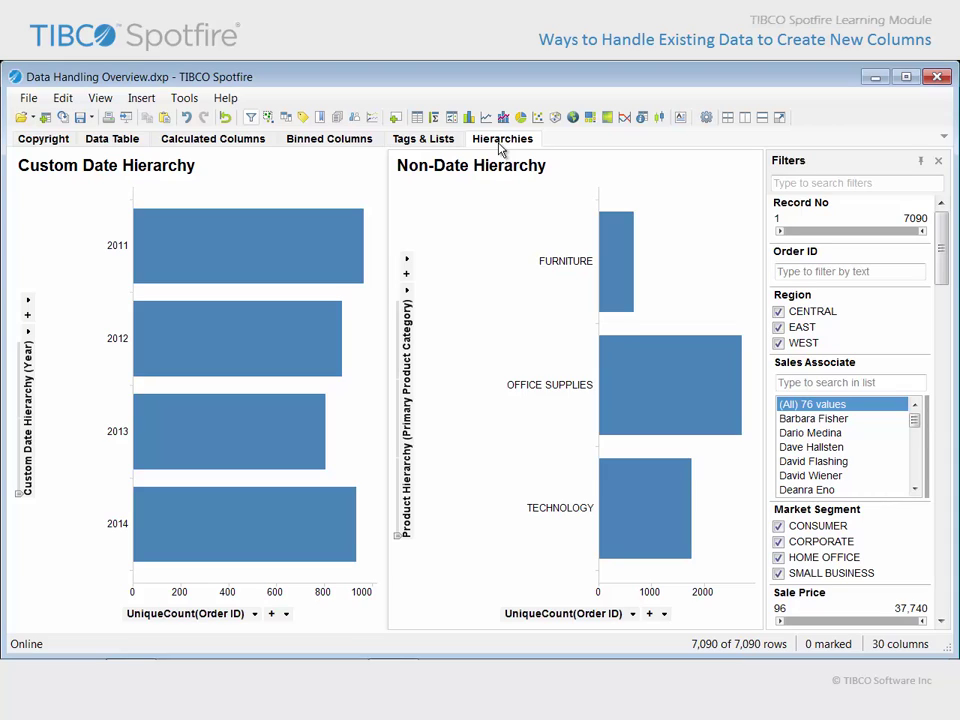
{"action": "mouse_move", "coordinate": [325, 177]}
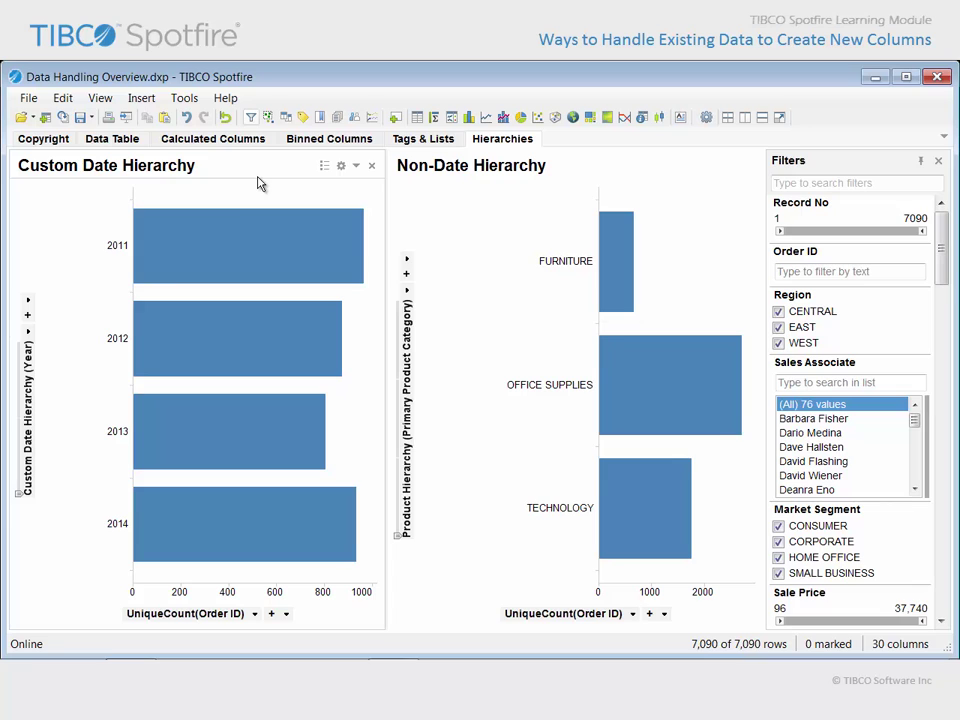
{"action": "left_click", "coordinate": [30, 340]}
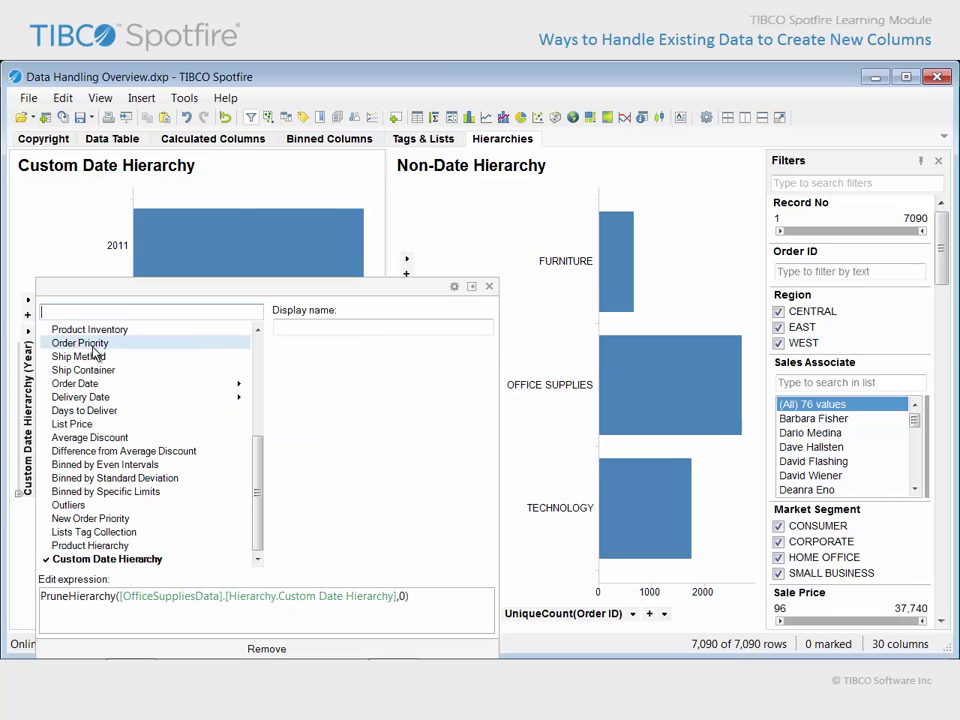
{"action": "mouse_move", "coordinate": [118, 385]}
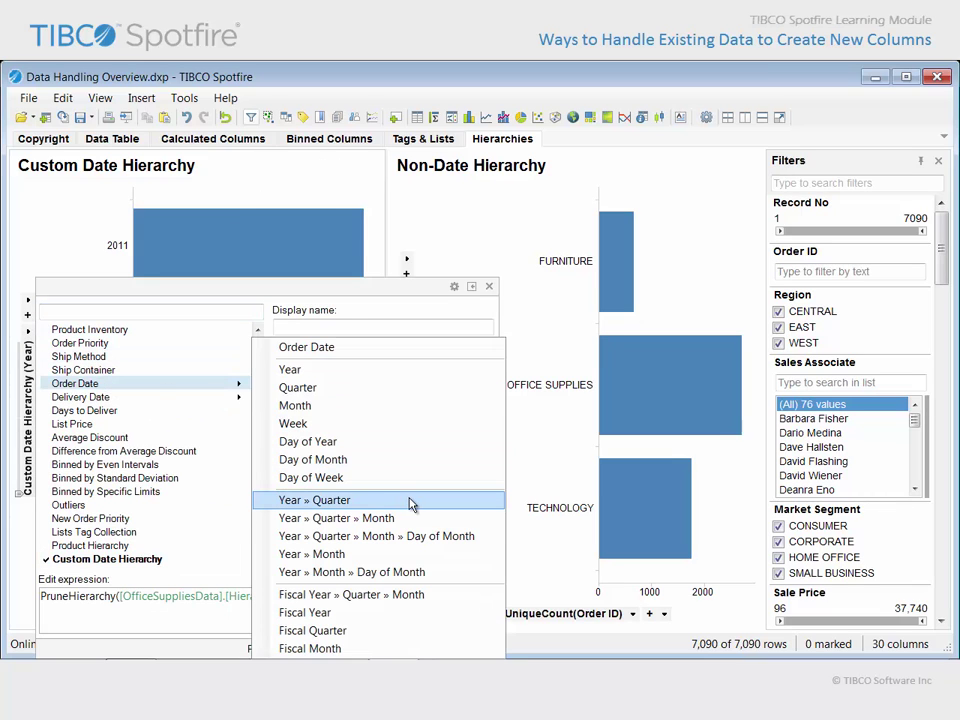
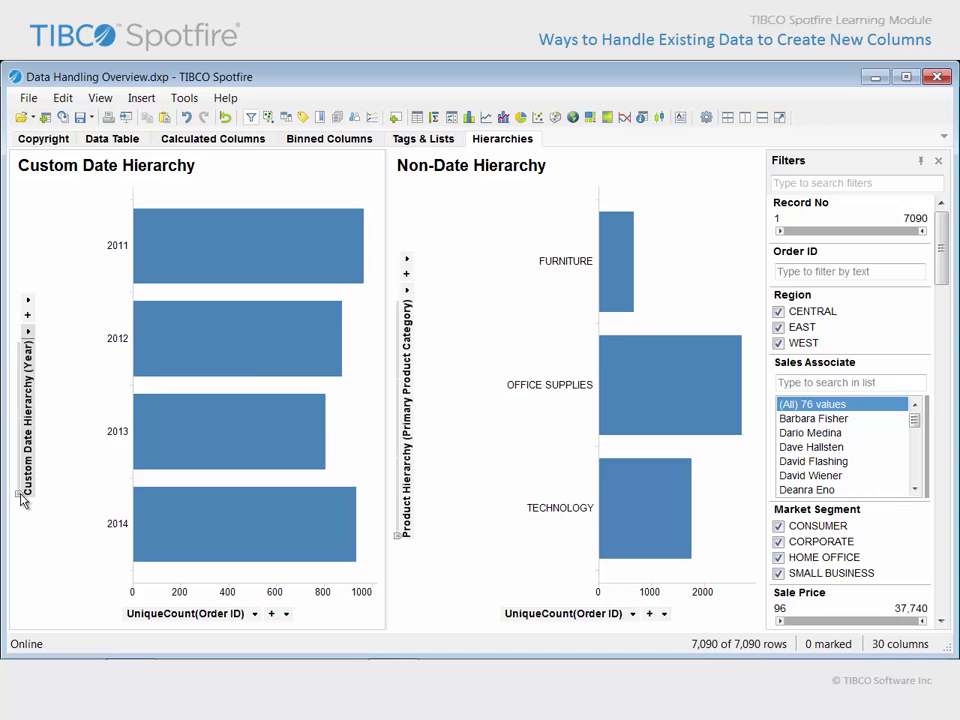
{"action": "left_click_drag", "start_coordinate": [19, 494], "coordinate": [26, 345]}
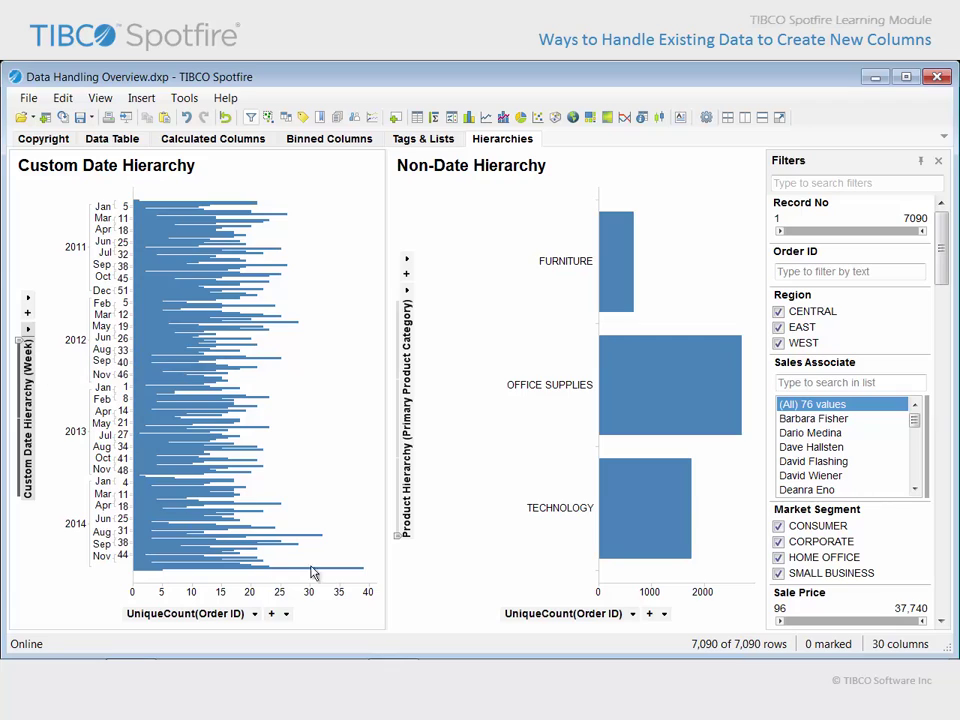
- Examine the Primary, Secondary and Tertiary Product Category and Product Name filters that make up the levels of the Product Hierarchy
{"action": "left_click", "coordinate": [418, 567]}
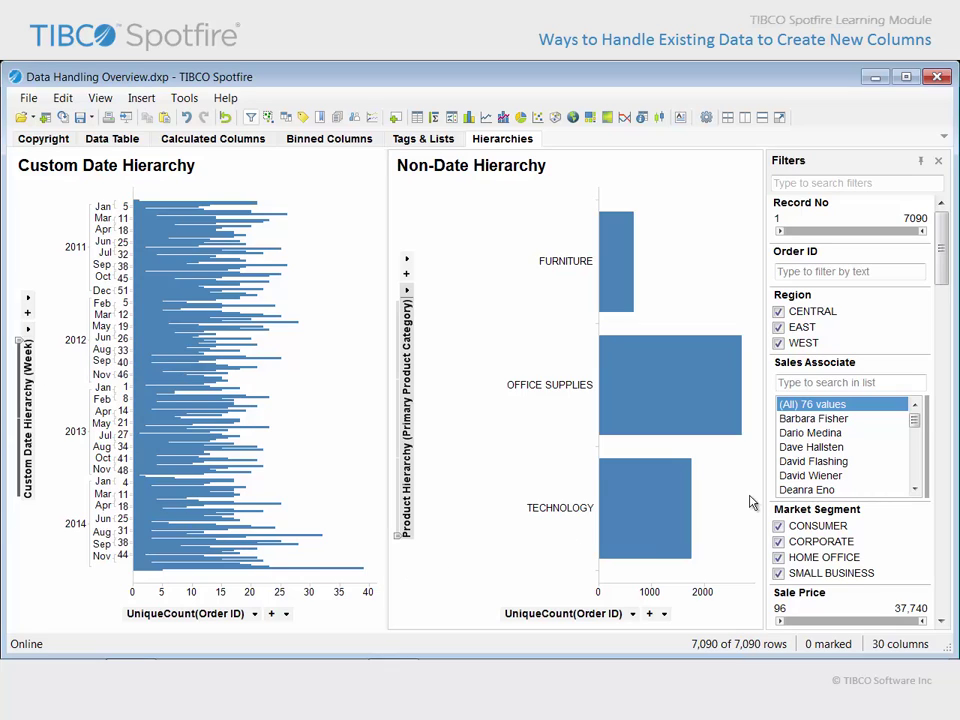
{"action": "left_click_drag", "start_coordinate": [948, 278], "coordinate": [955, 372]}
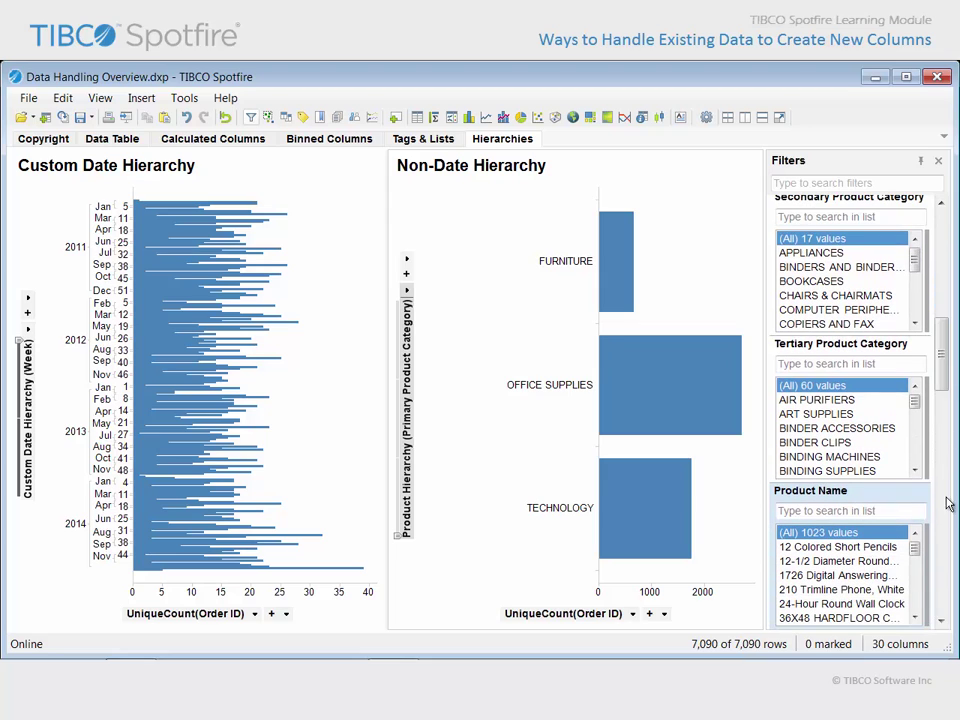
{"action": "left_click", "coordinate": [868, 505]}
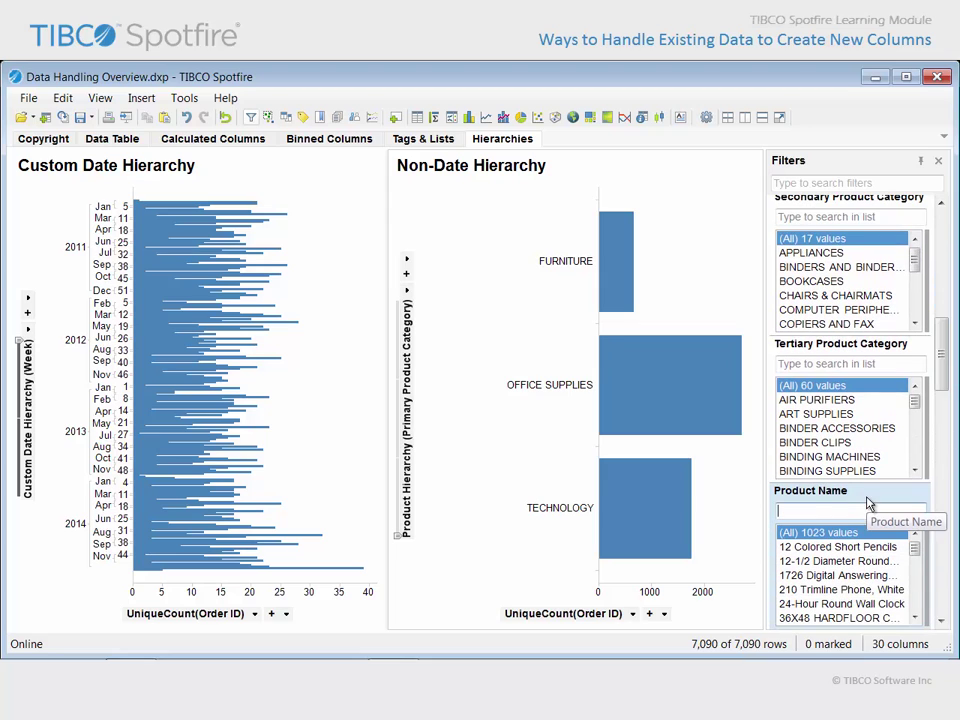
{"action": "left_click_drag", "start_coordinate": [941, 386], "coordinate": [950, 370]}
{"action": "left_click", "coordinate": [906, 254]}
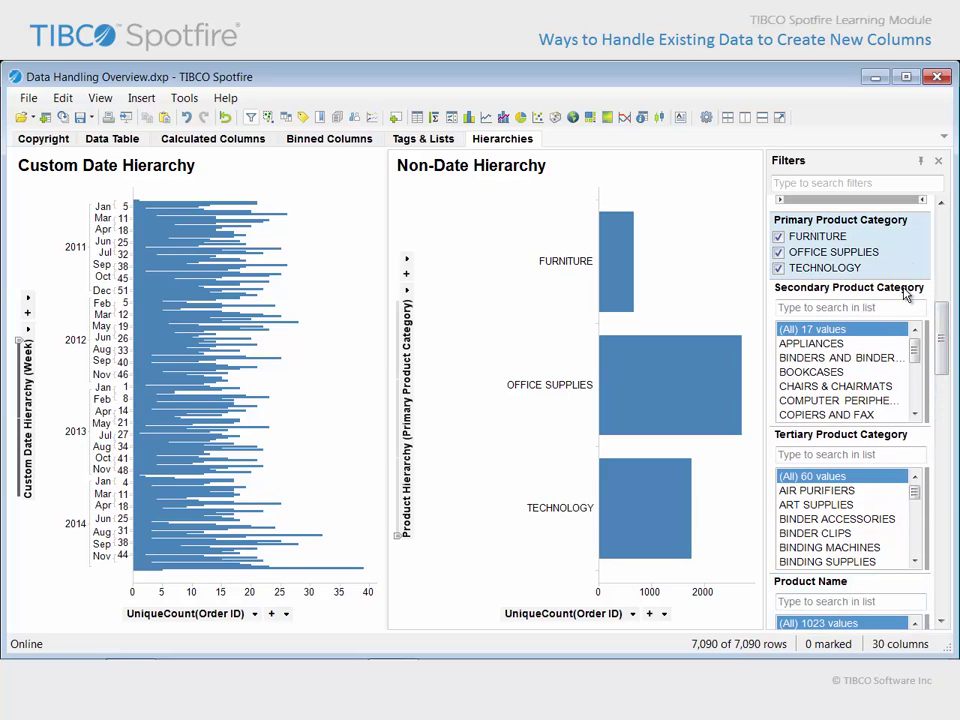
{"action": "left_click", "coordinate": [906, 290]}
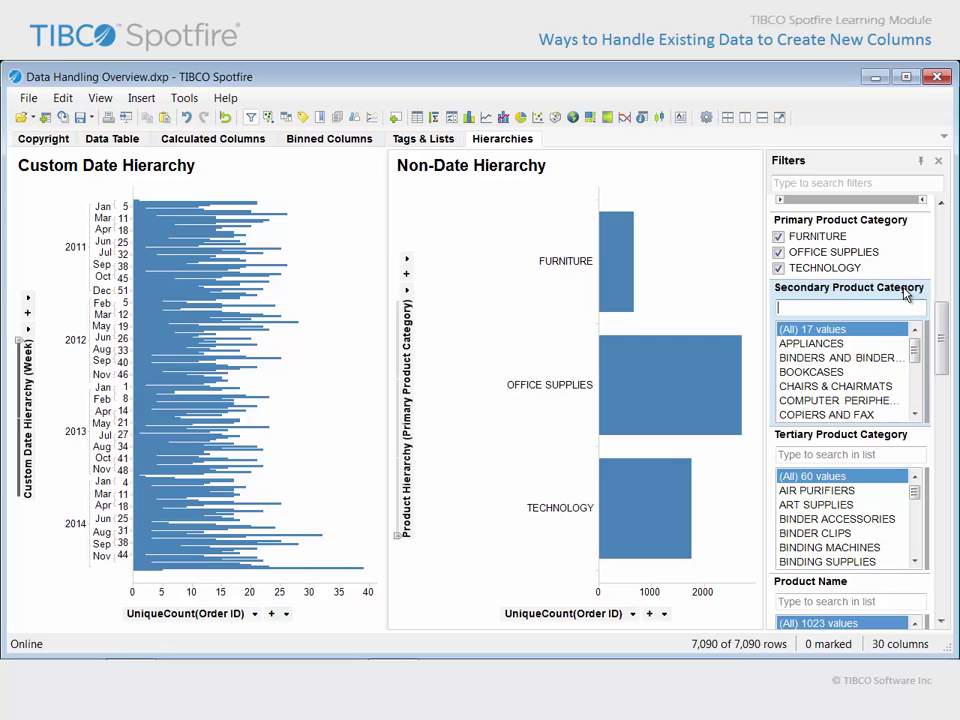
{"action": "left_click", "coordinate": [918, 437]}
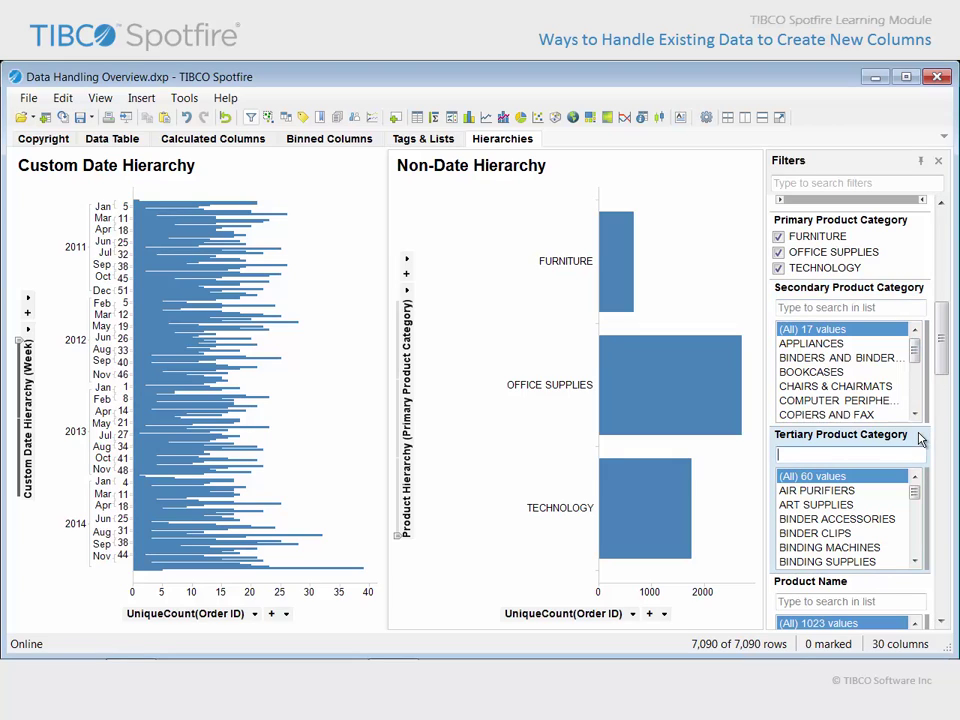
{"action": "left_click", "coordinate": [913, 589]}
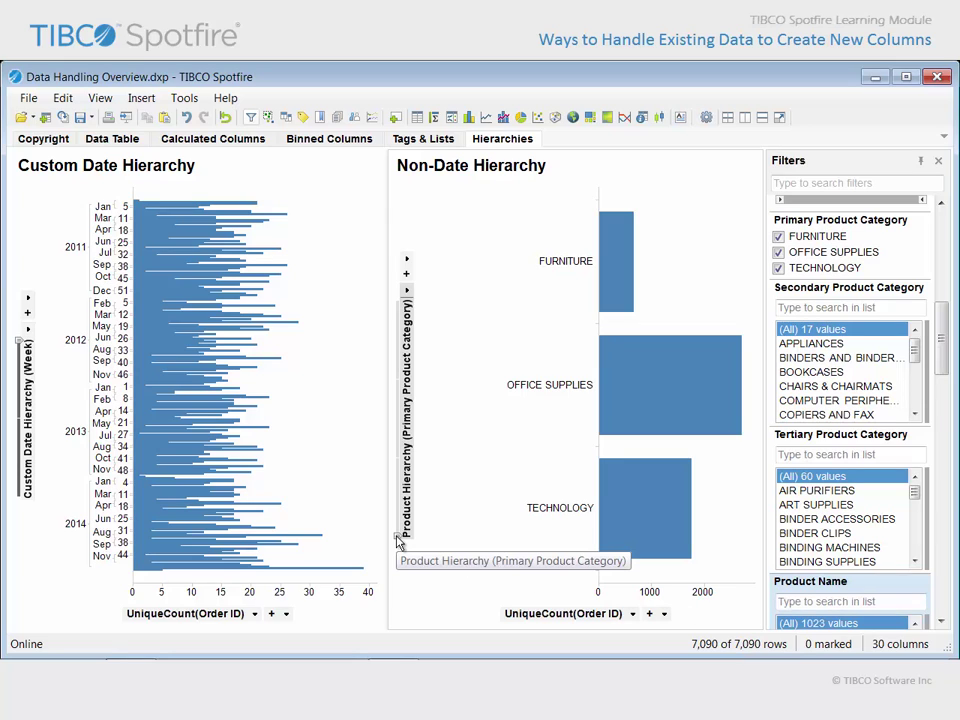
- Expand the Product Hierarchy on the Non-Date Hierarchy chart's category axis through Tertiary Product Category down to Product Name
{"action": "left_click_drag", "start_coordinate": [398, 540], "coordinate": [403, 397]}
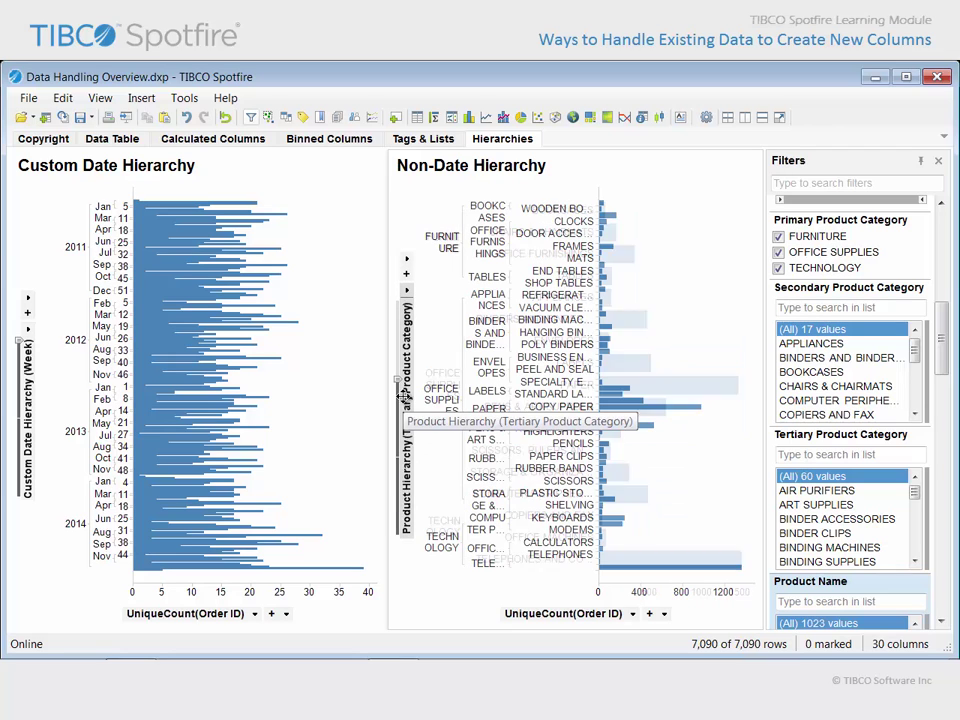
{"action": "left_click", "coordinate": [407, 325]}
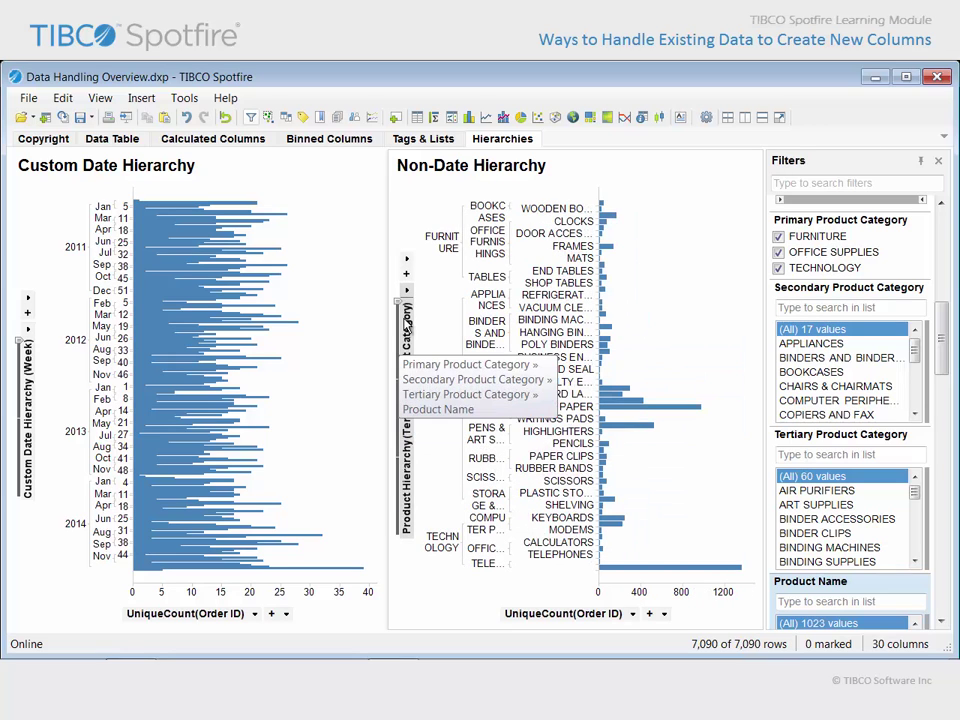
{"action": "left_click", "coordinate": [438, 409]}
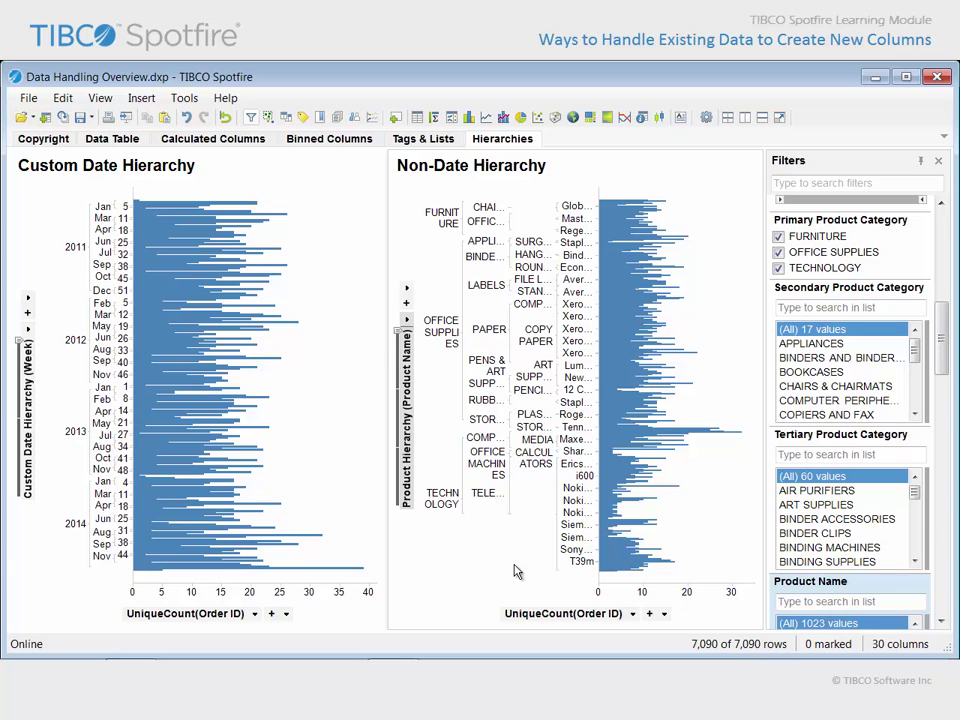
- Locate the Product Hierarchy and Custom Date Hierarchy filters near the end of the filter list and inspect their top-level values
{"action": "left_click_drag", "start_coordinate": [943, 357], "coordinate": [944, 612]}
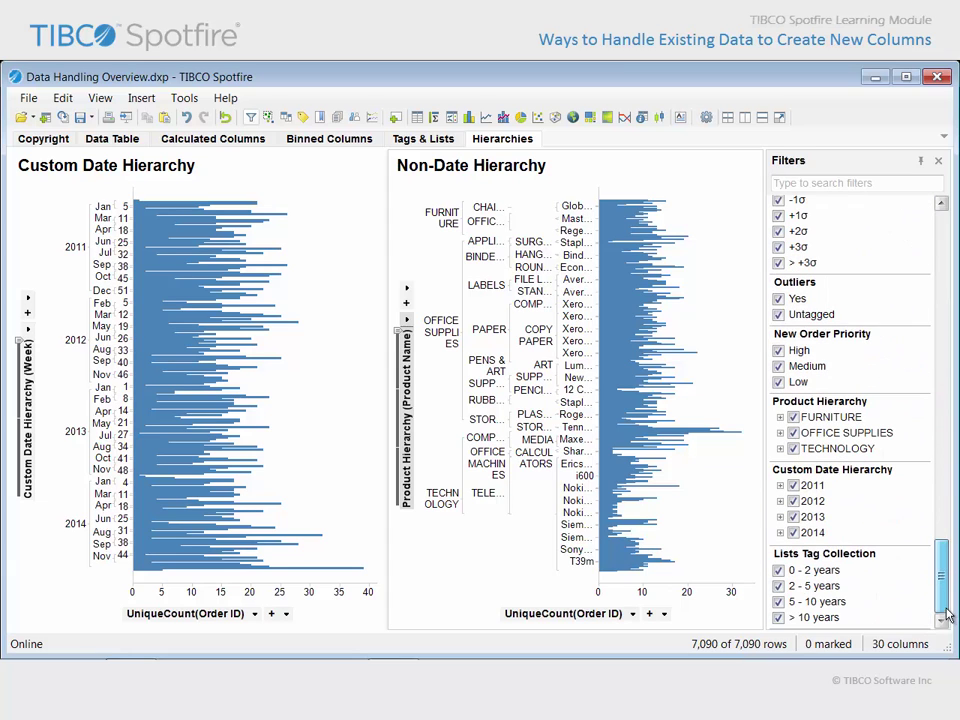
{"action": "left_click", "coordinate": [915, 449]}
{"action": "left_click", "coordinate": [898, 501]}
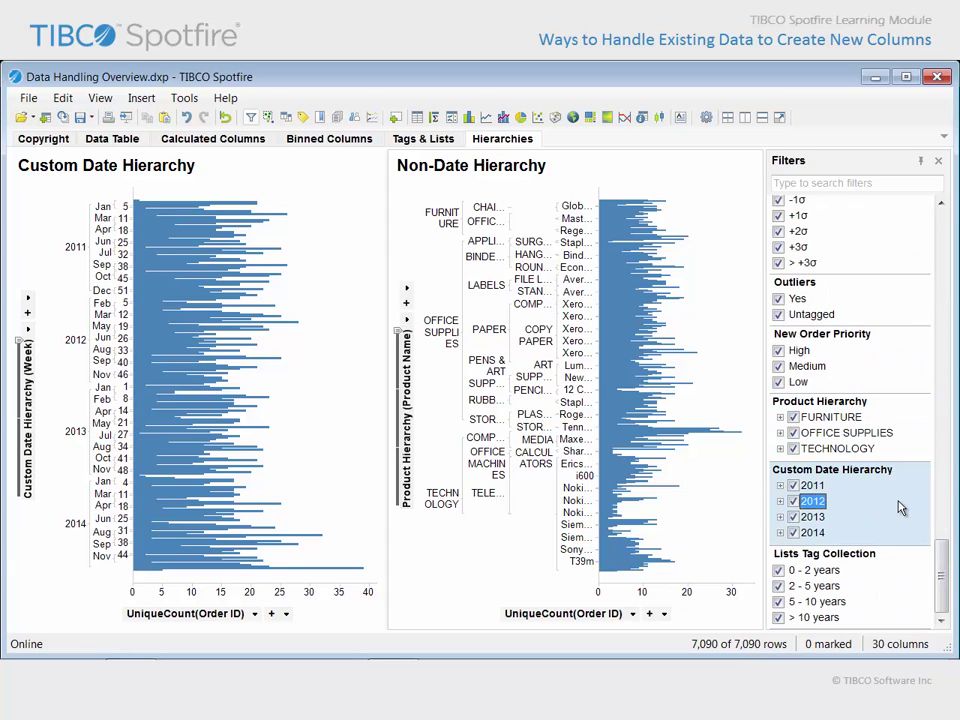
- Open the column properties and review the types of the last-listed columns and hierarchies, widening the Name column to show full names
{"action": "left_click", "coordinate": [62, 98]}
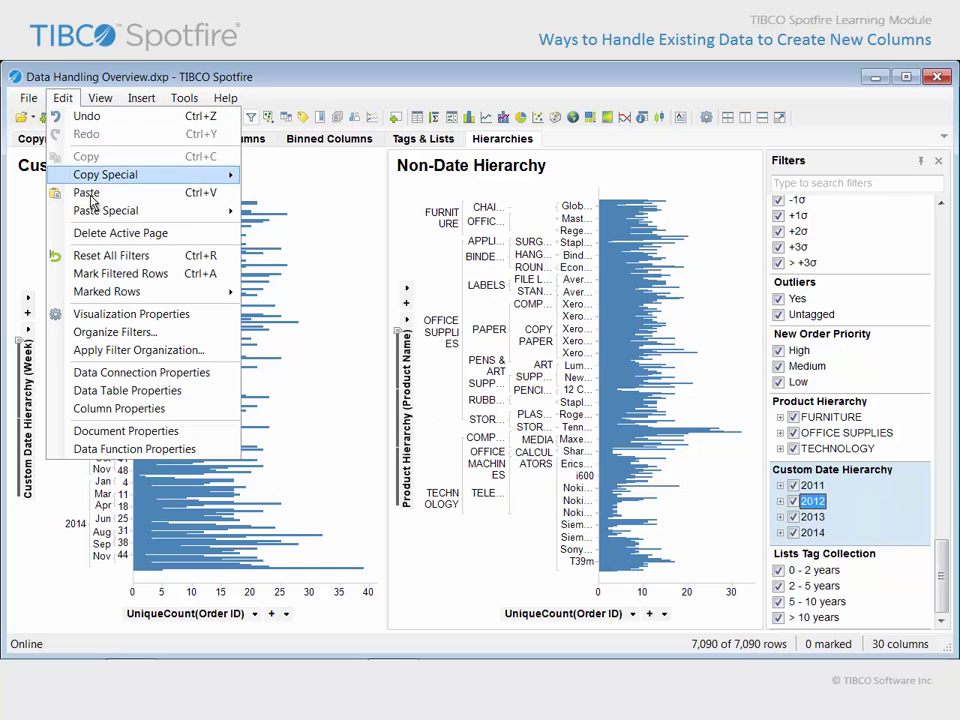
{"action": "left_click", "coordinate": [177, 409]}
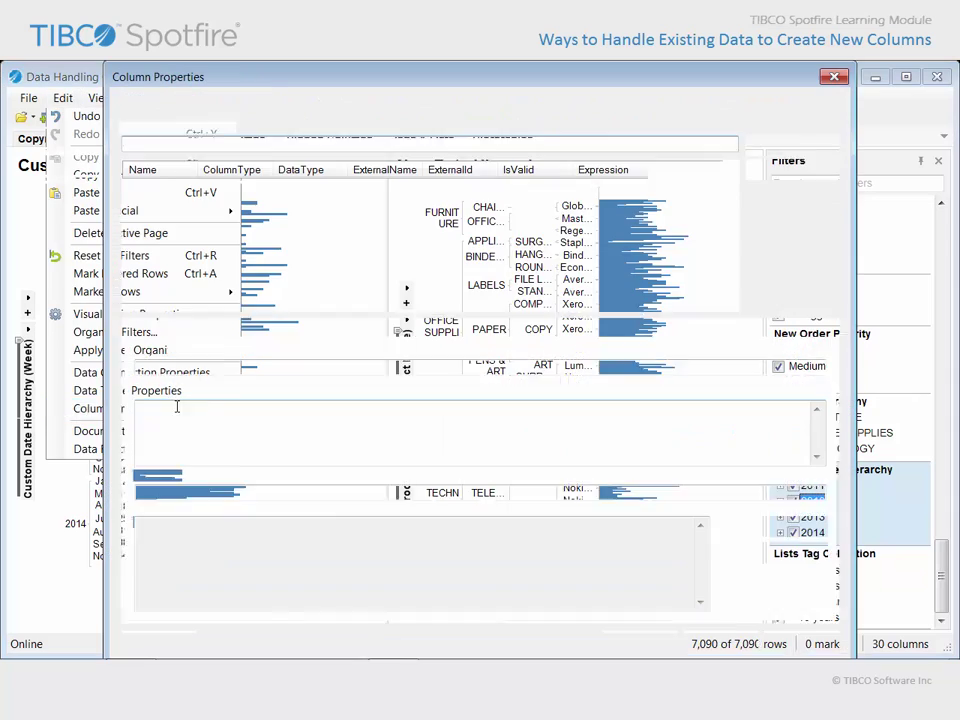
{"action": "left_click_drag", "start_coordinate": [729, 188], "coordinate": [746, 274]}
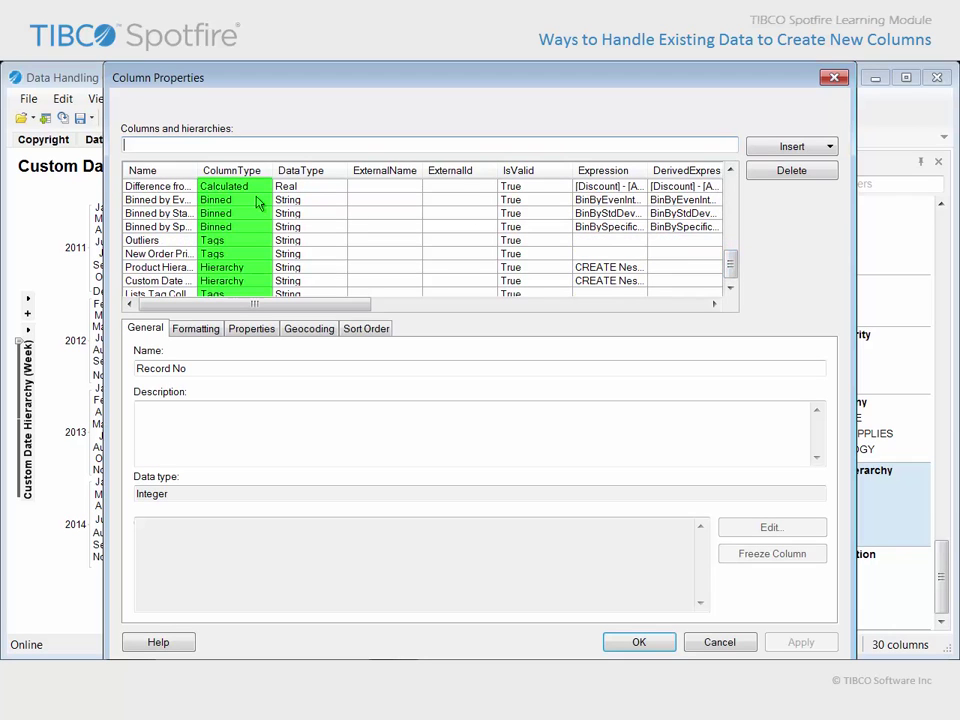
{"action": "left_click_drag", "start_coordinate": [199, 170], "coordinate": [286, 172]}
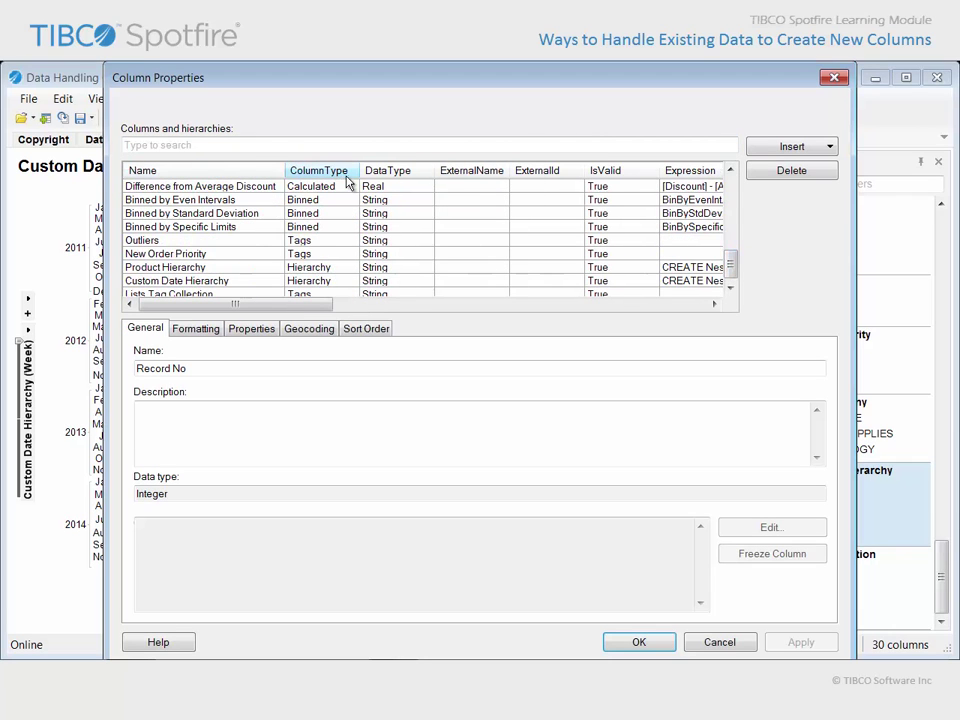